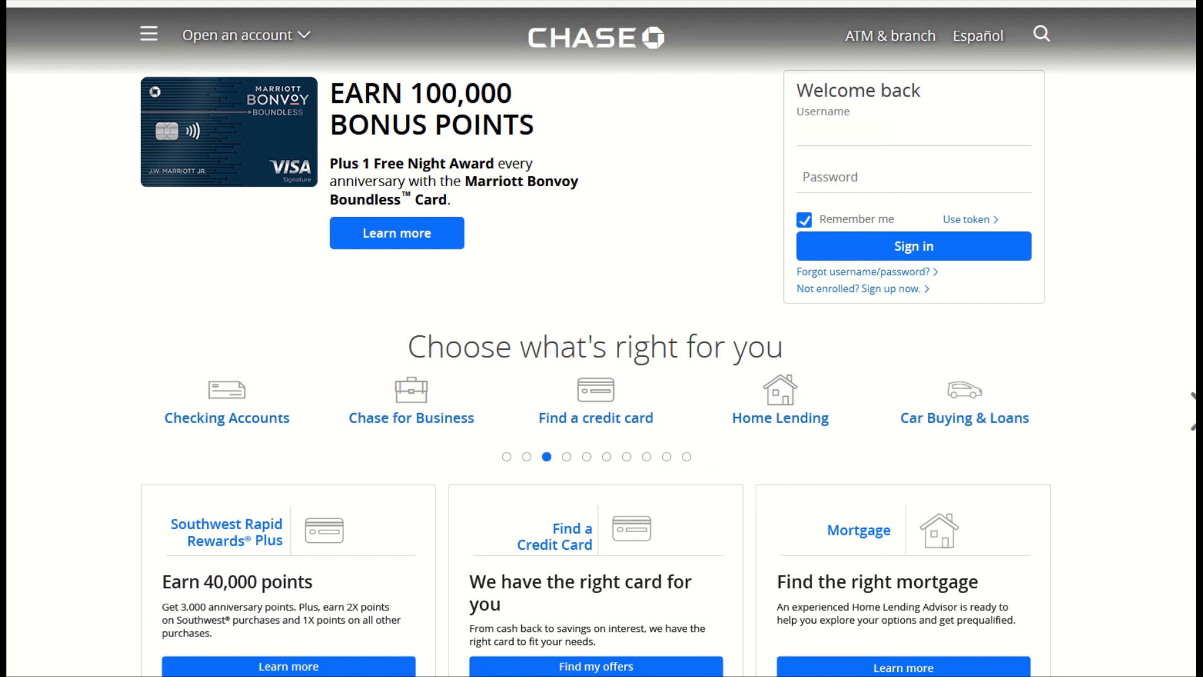
Step: Enter the account password and sign in to the Chase account
{"action": "left_click", "coordinate": [840, 184]}
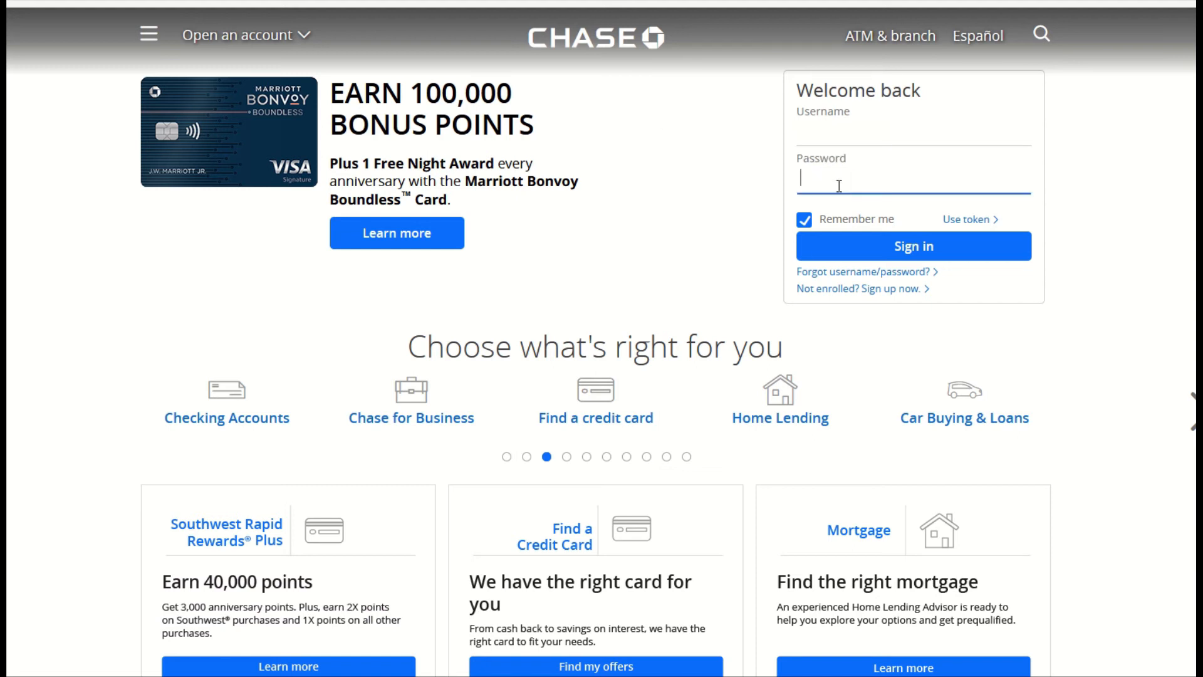
{"action": "type", "text": "•••••••••"}
{"action": "key", "text": "Return"}
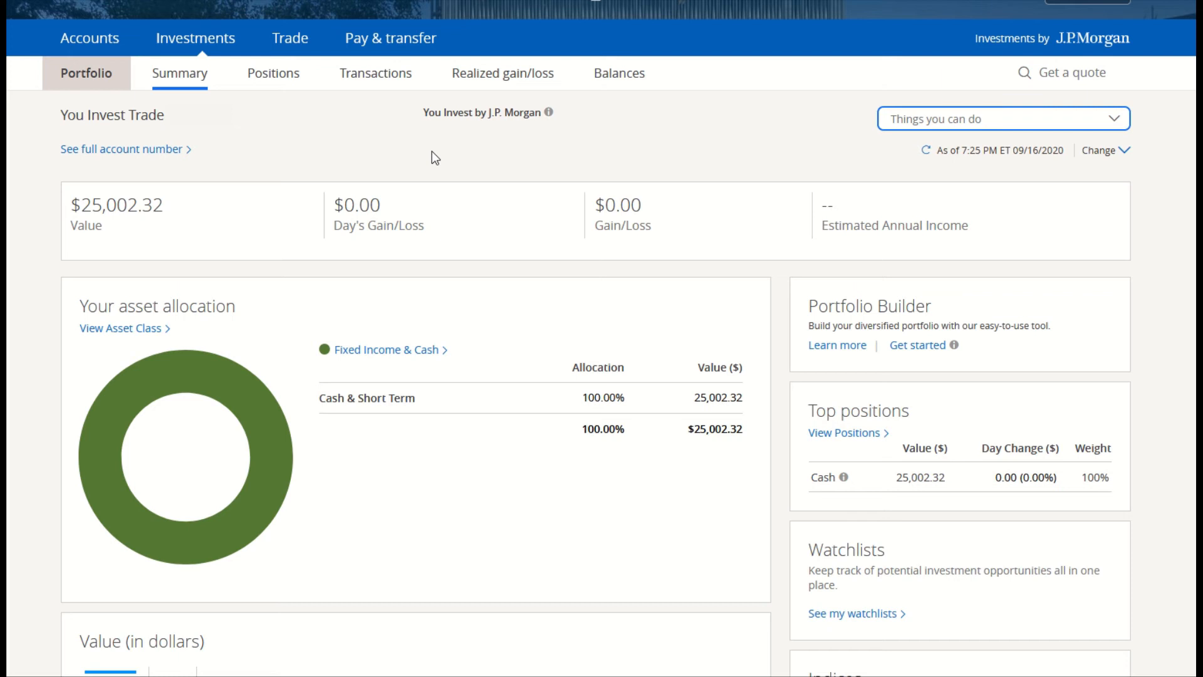
Step: Open the options trade form and enter QQQ as the underlying symbol
{"action": "left_click", "coordinate": [286, 45]}
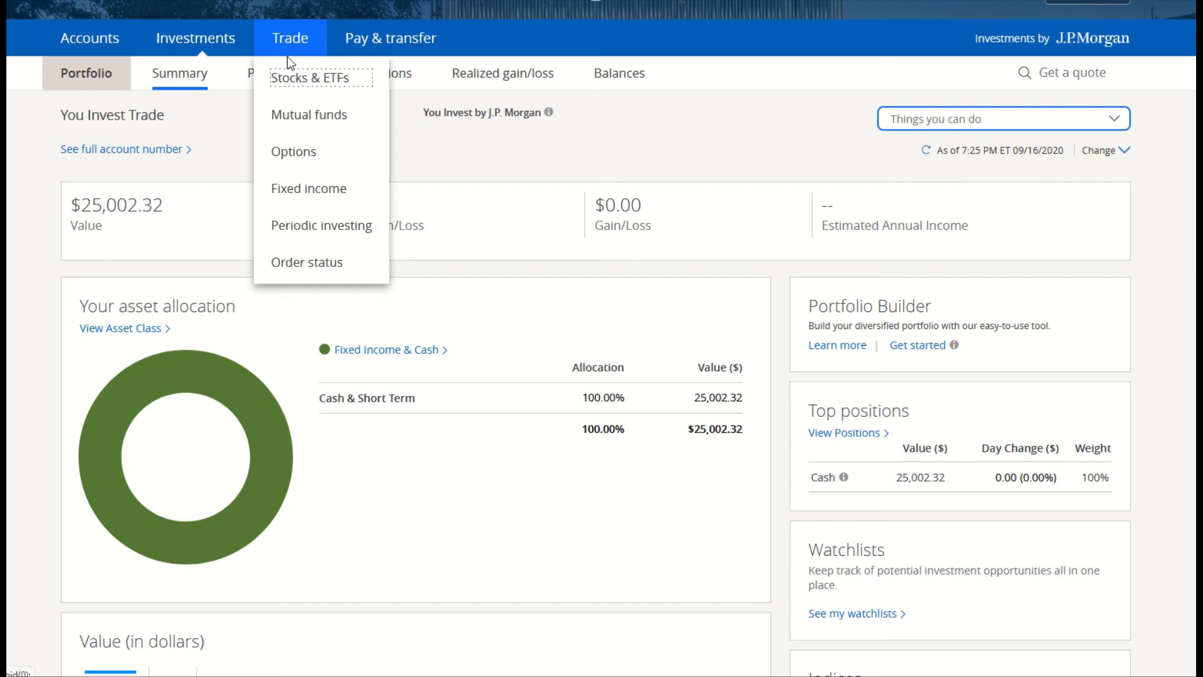
{"action": "left_click", "coordinate": [292, 153]}
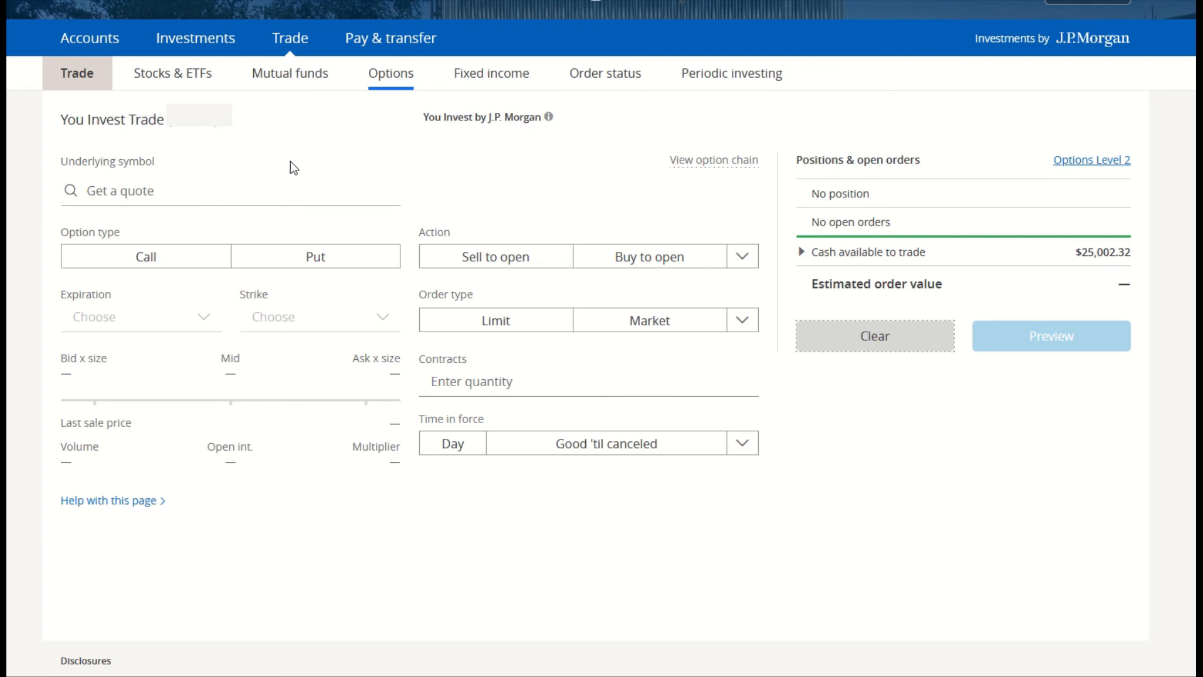
{"action": "left_click", "coordinate": [272, 187]}
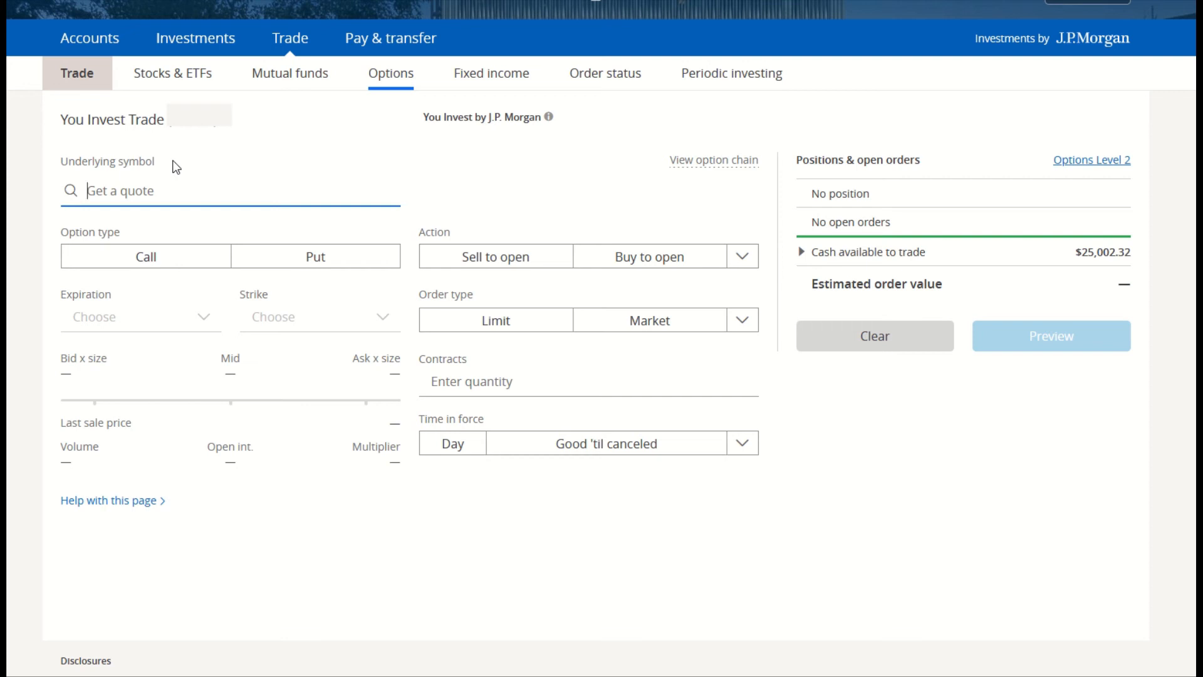
{"action": "type", "text": "QQQ"}
{"action": "key", "text": "Return"}
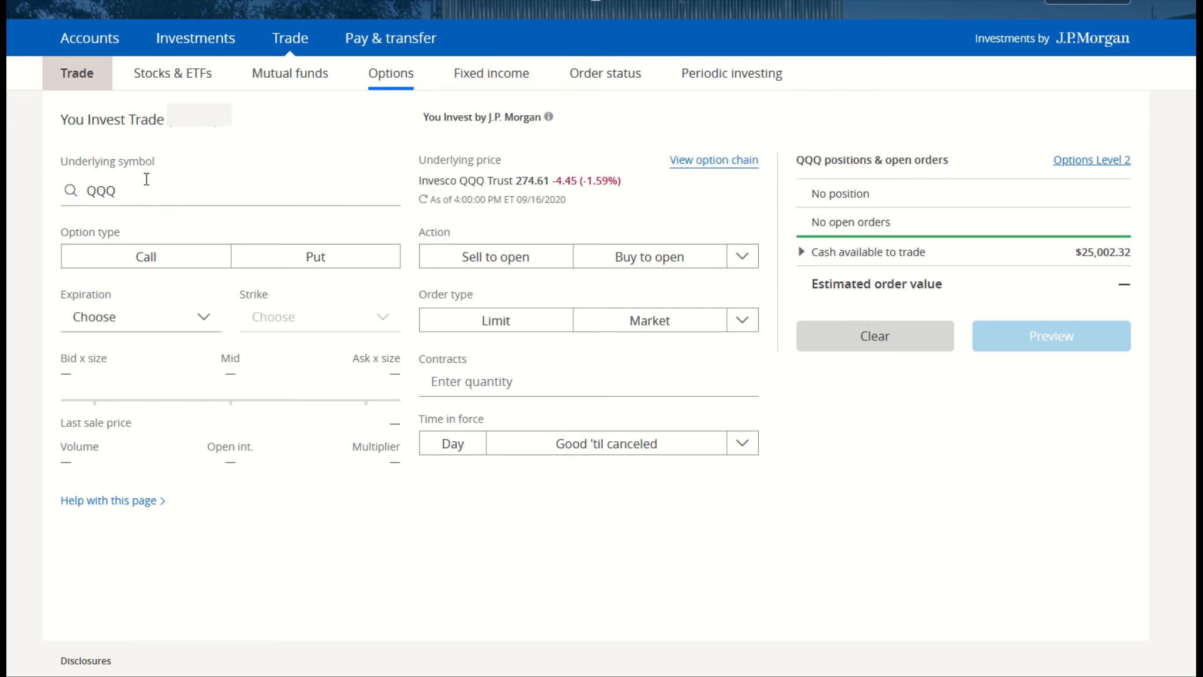
Step: Set the QQQ option type to Put with an expiration of 01/15/21
{"action": "left_click", "coordinate": [309, 258]}
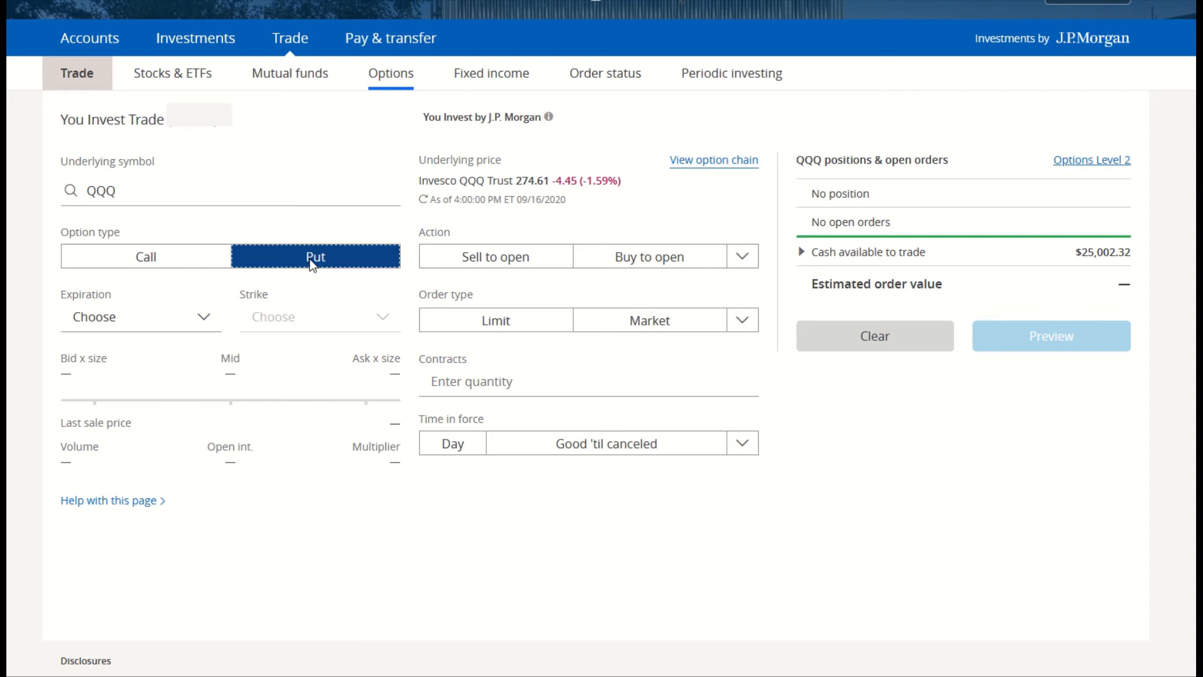
{"action": "left_click", "coordinate": [156, 320]}
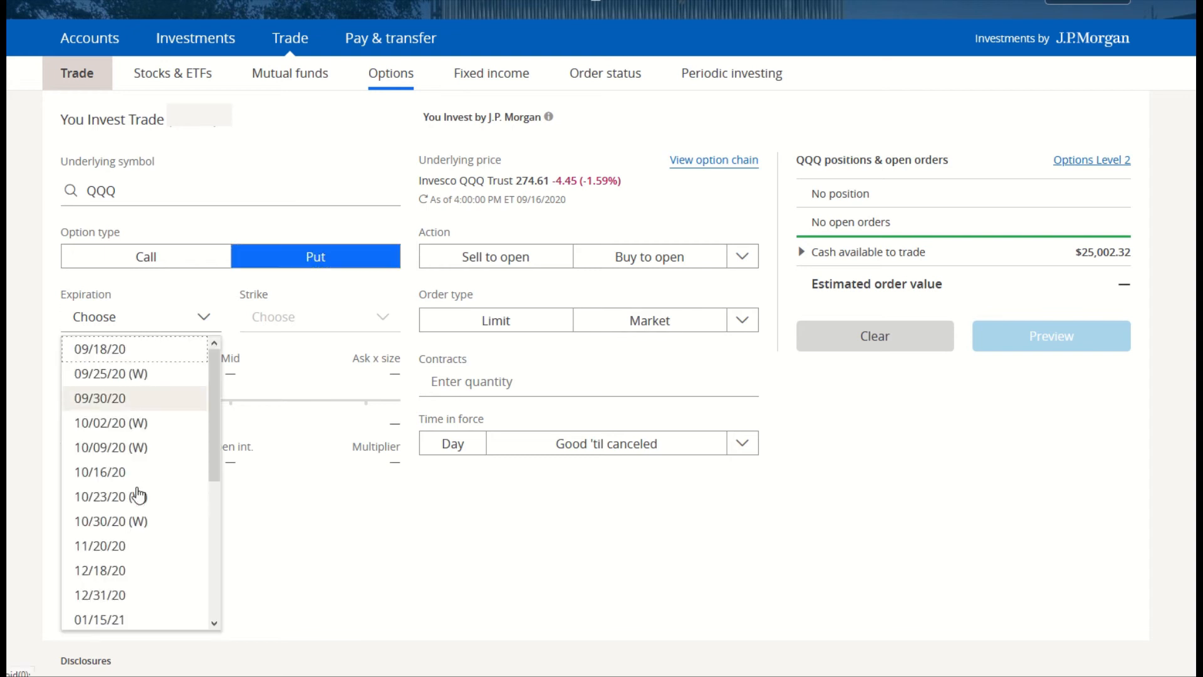
{"action": "scroll", "coordinate": [146, 425], "scroll_direction": "down", "scroll_amount": 1}
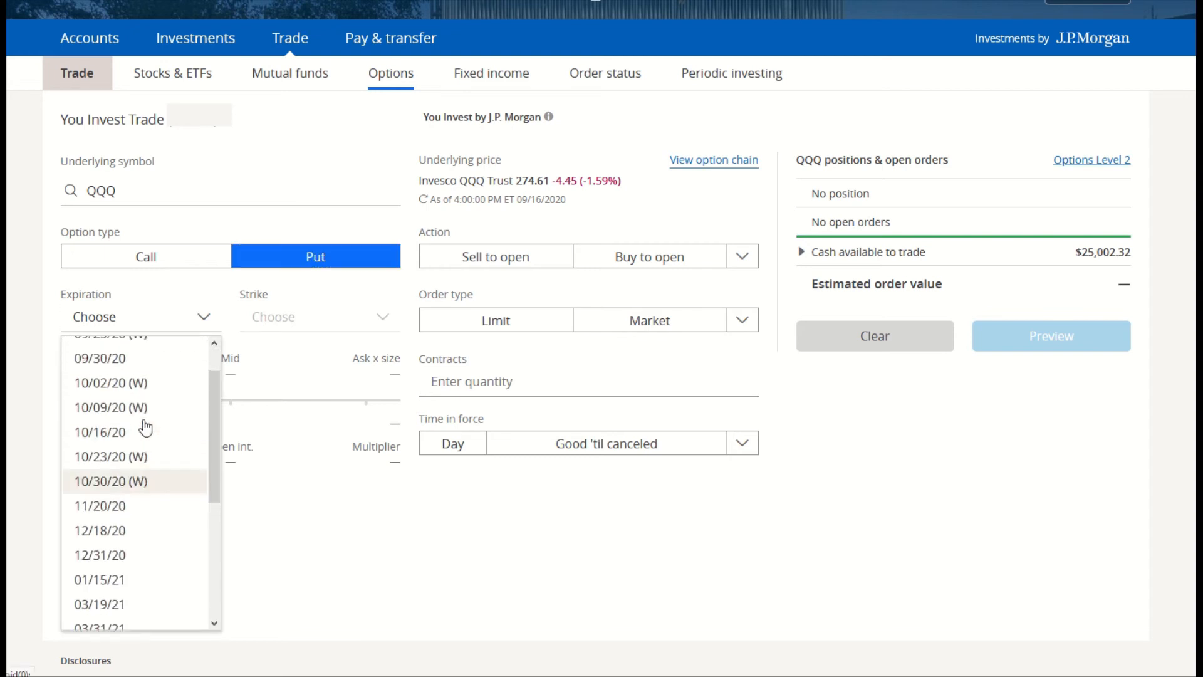
{"action": "scroll", "coordinate": [146, 428], "scroll_direction": "up", "scroll_amount": 1}
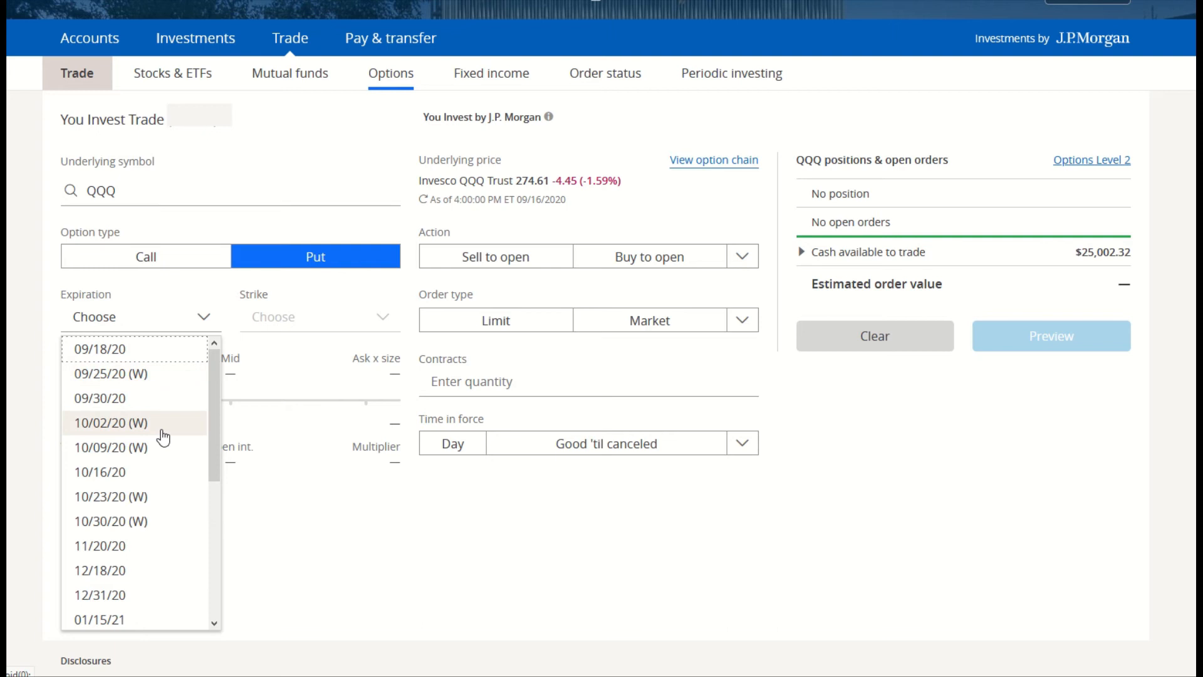
{"action": "scroll", "coordinate": [163, 436], "scroll_direction": "down", "scroll_amount": 3}
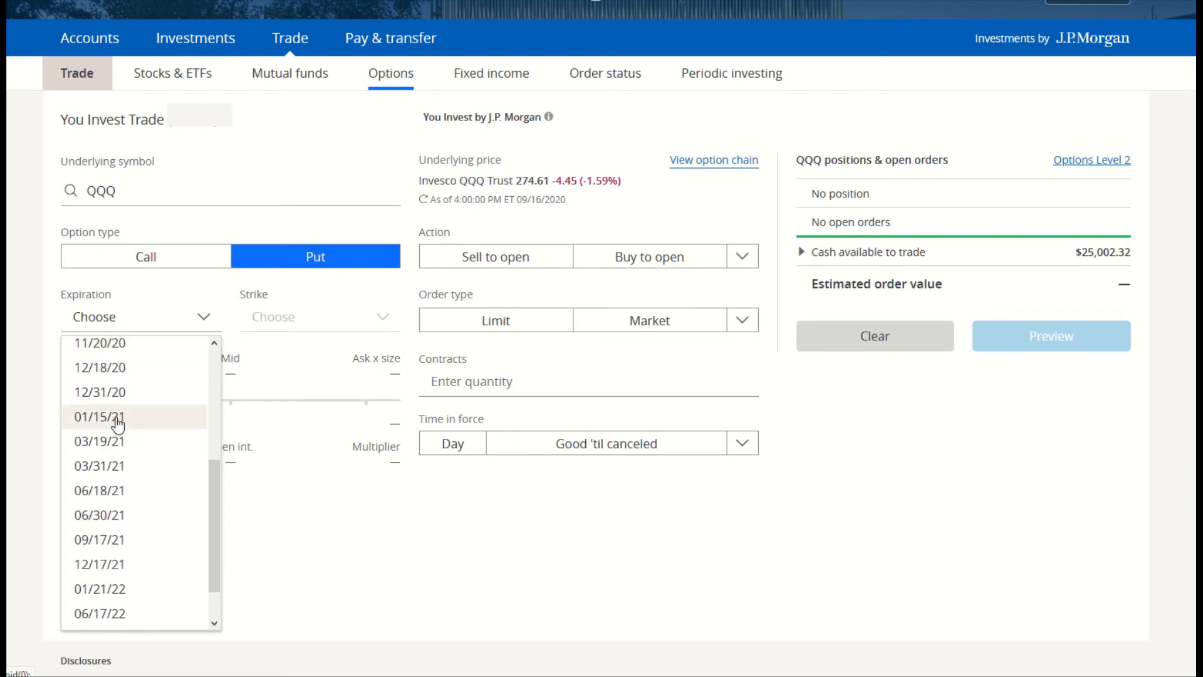
{"action": "left_click", "coordinate": [100, 423]}
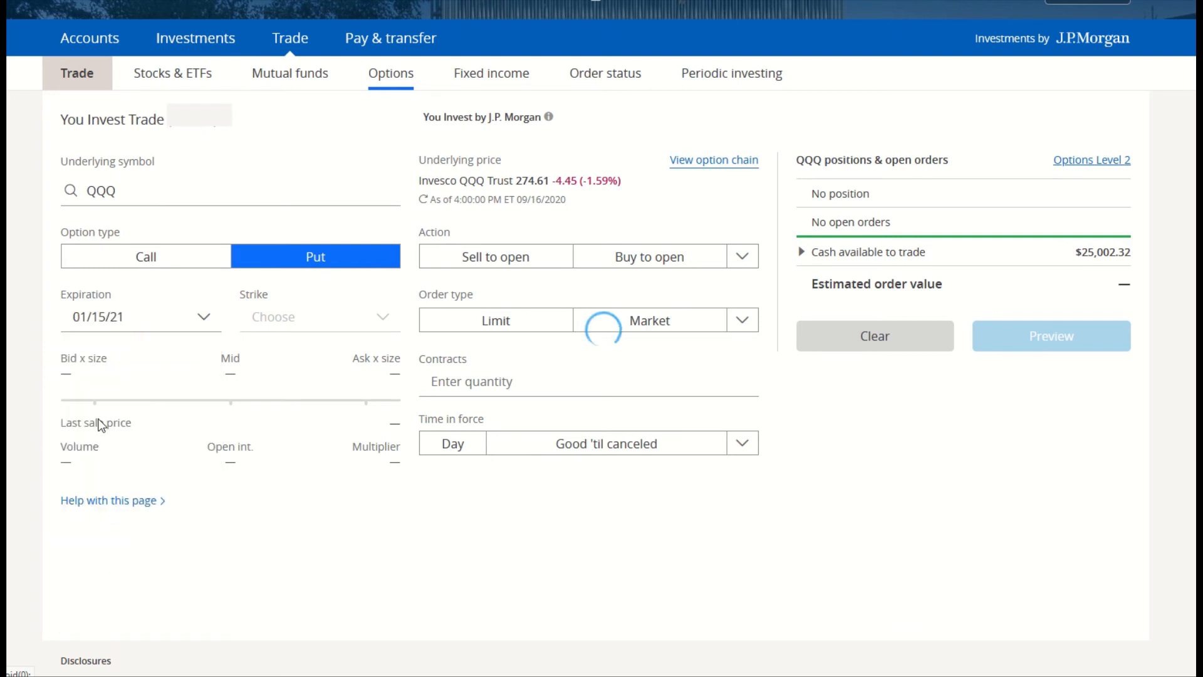
Step: Set the strike price of the QQQ put to 250.00
{"action": "left_click", "coordinate": [295, 321]}
{"action": "type", "text": "275"}
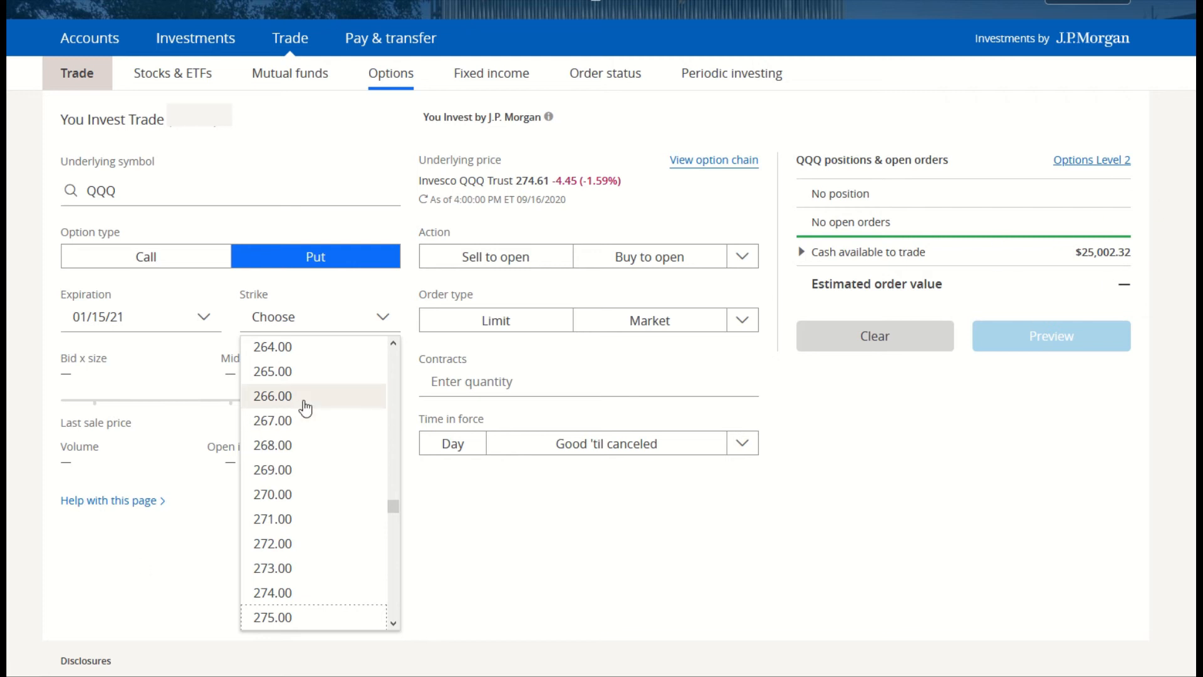
{"action": "scroll", "coordinate": [305, 407], "scroll_direction": "up", "scroll_amount": 5}
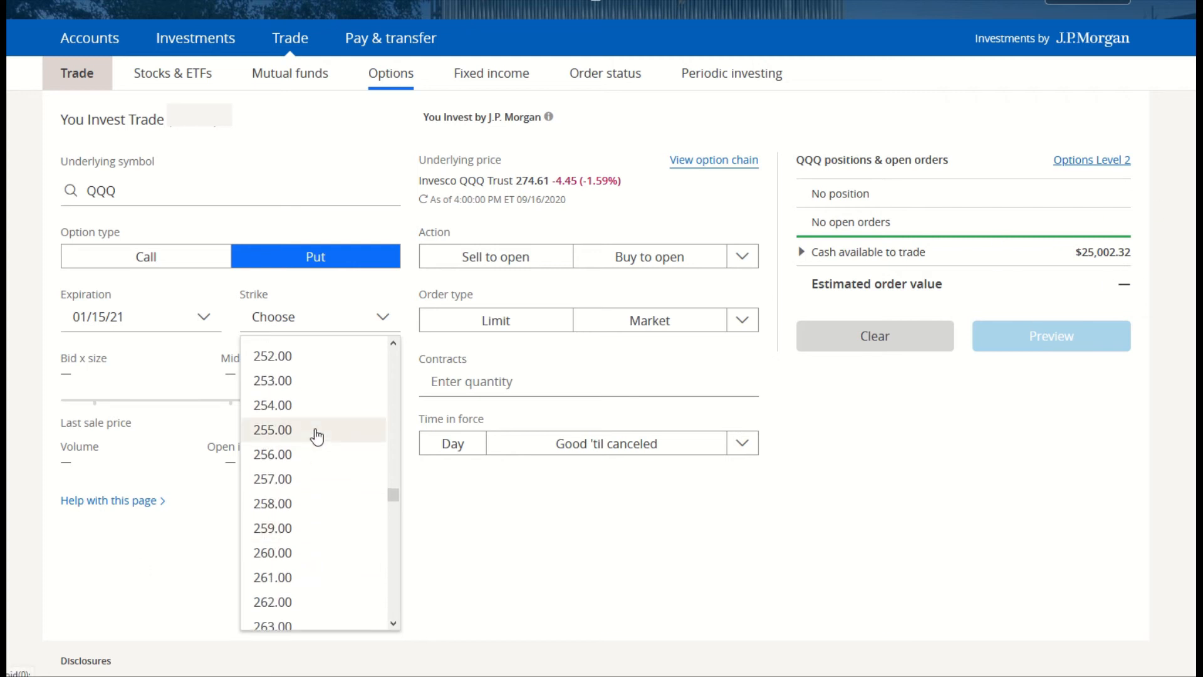
{"action": "scroll", "coordinate": [285, 426], "scroll_direction": "up", "scroll_amount": 2}
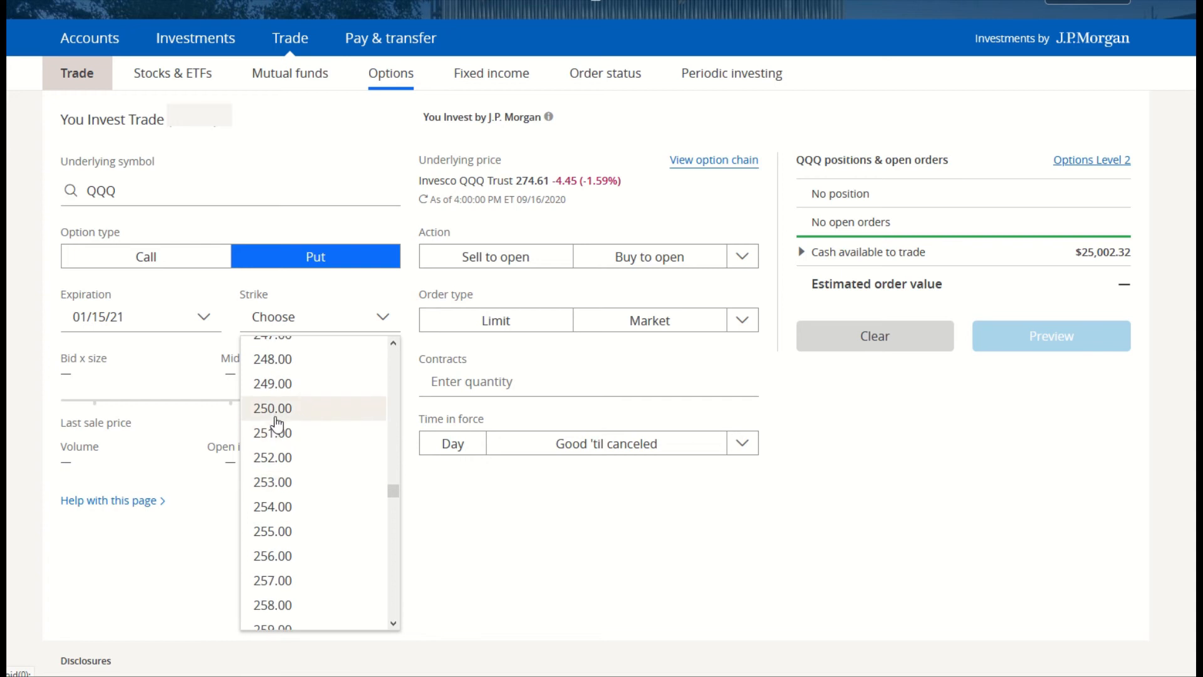
{"action": "left_click", "coordinate": [275, 416]}
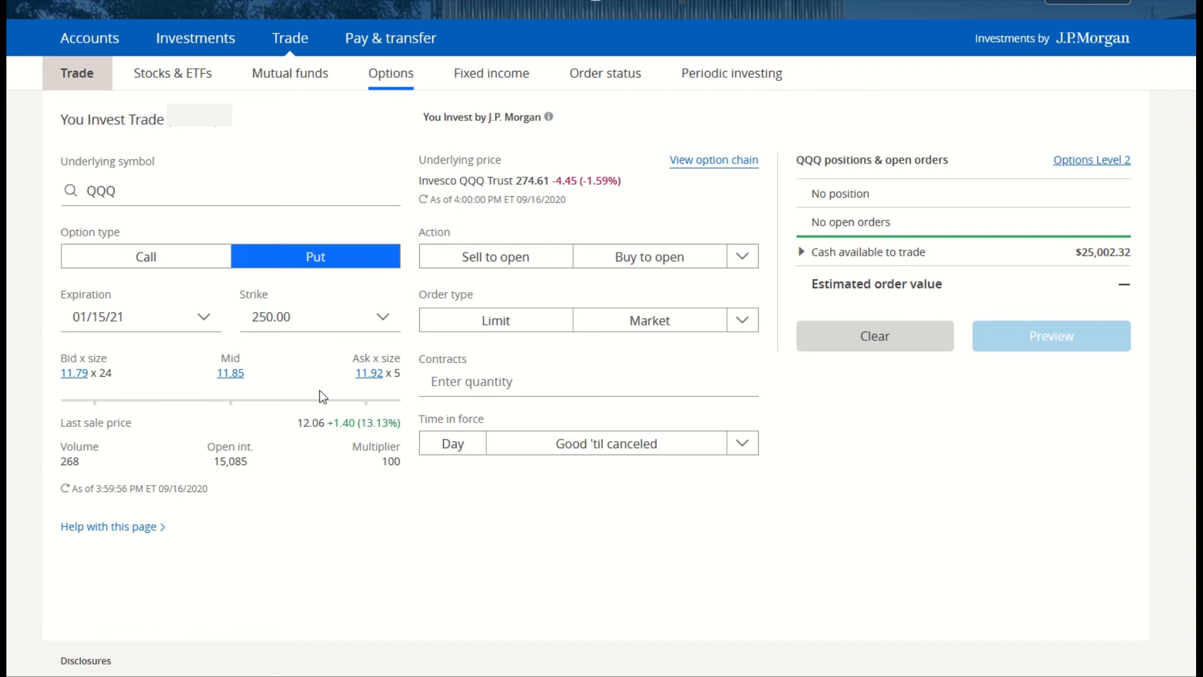
Step: Make the QQQ put a sell-to-open limit order for 1 contract at the mid price of $11.85
{"action": "left_click", "coordinate": [499, 257]}
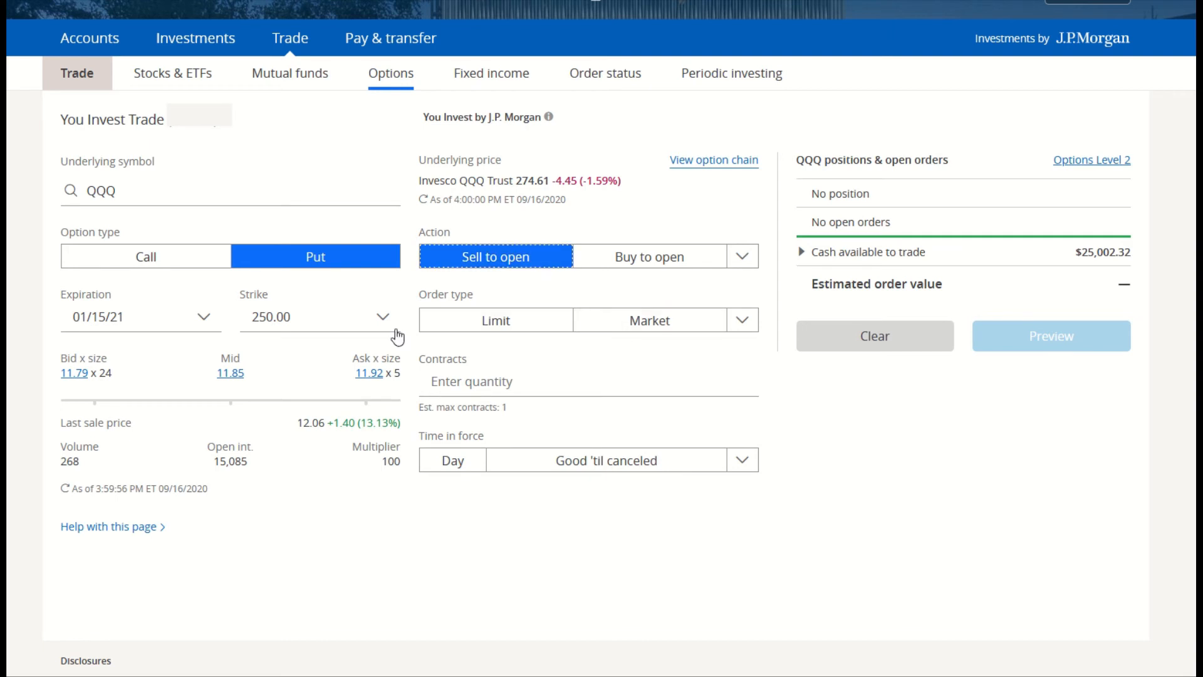
{"action": "left_click", "coordinate": [489, 328]}
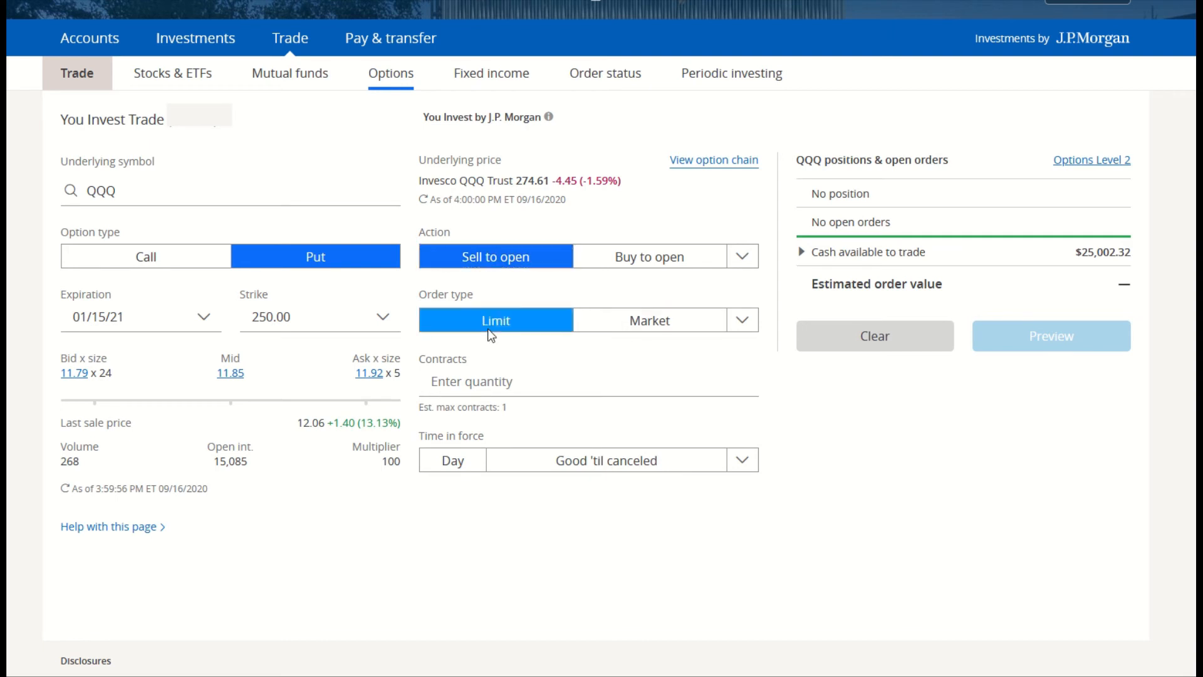
{"action": "left_click", "coordinate": [231, 373]}
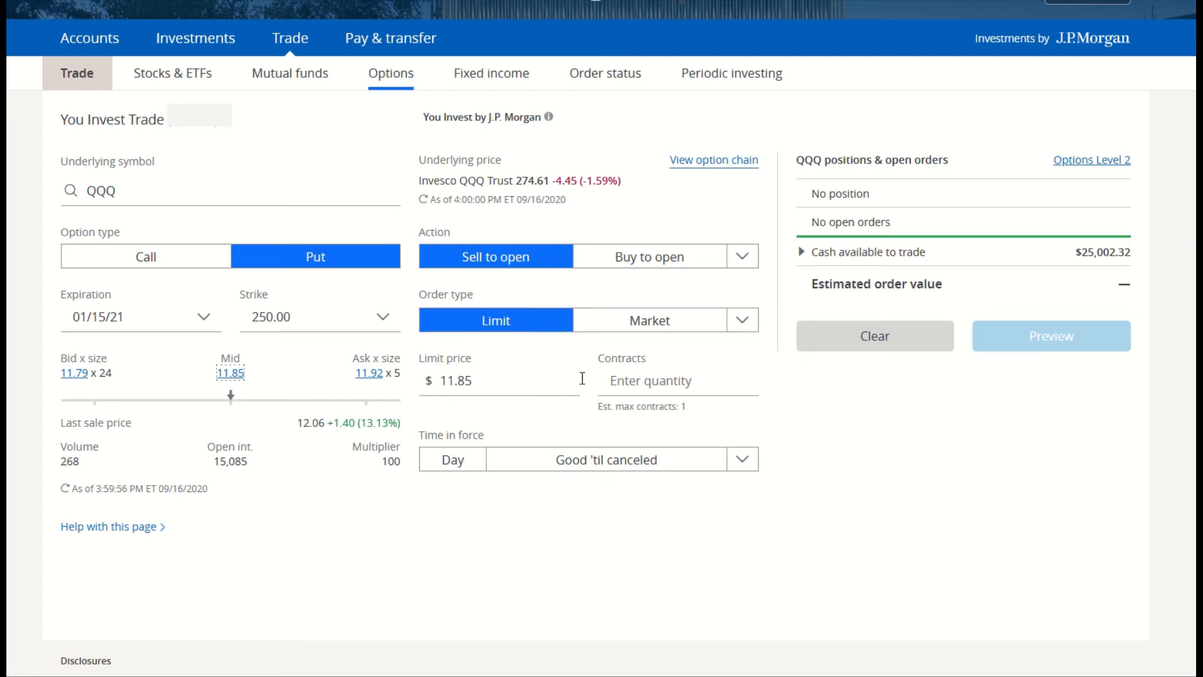
{"action": "left_click", "coordinate": [638, 379]}
{"action": "type", "text": "1"}
{"action": "left_click", "coordinate": [836, 431]}
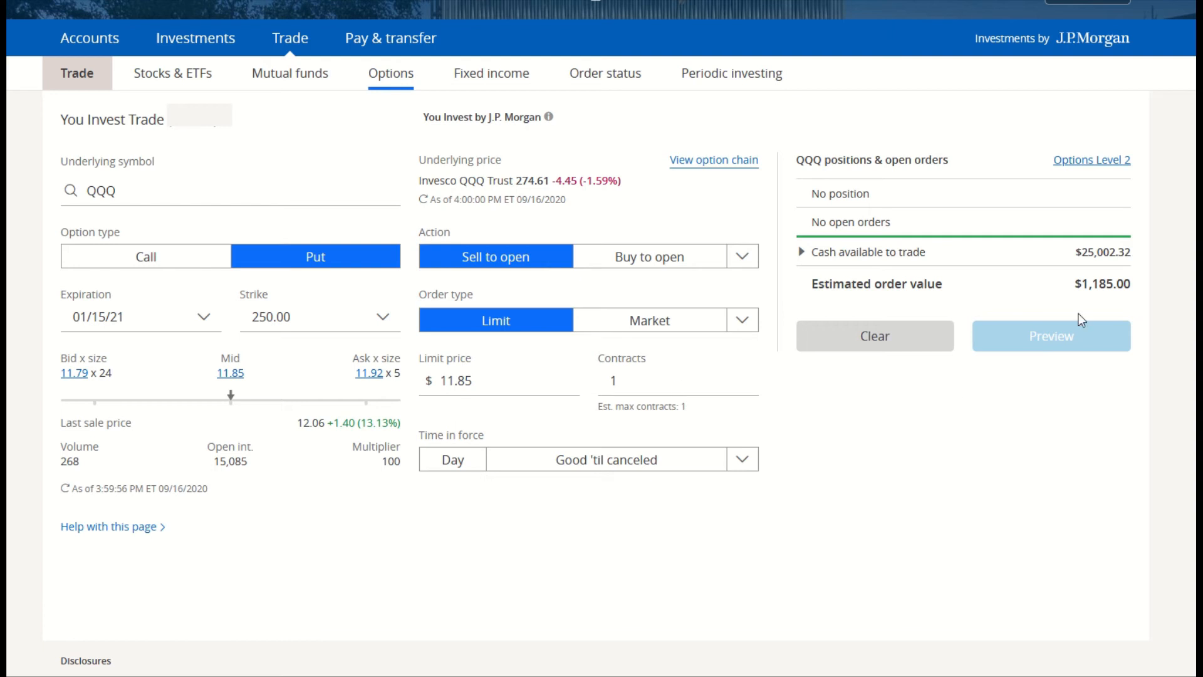
Step: Check the estimated order value, set the time in force to Good 'til canceled and preview the QQQ order
{"action": "left_click_drag", "start_coordinate": [1082, 282], "coordinate": [1114, 283]}
{"action": "left_click", "coordinate": [1127, 293]}
{"action": "left_click", "coordinate": [532, 461]}
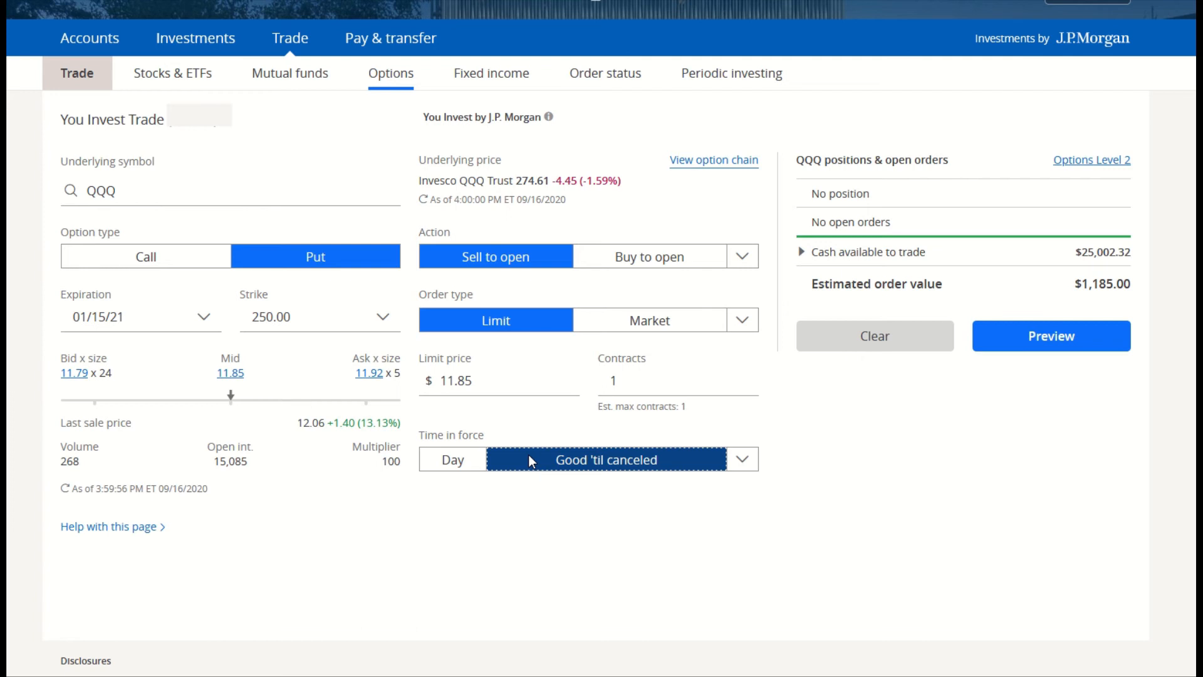
{"action": "left_click", "coordinate": [1067, 347]}
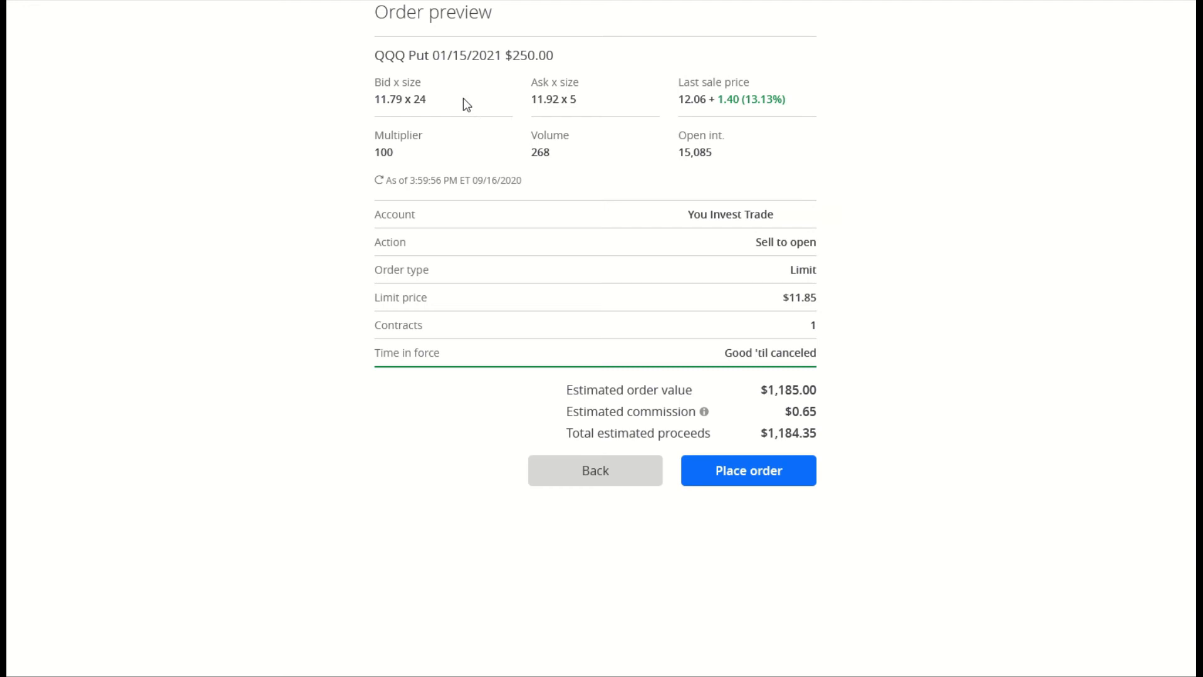
Step: Review the total estimated proceeds in the preview, and return to the order form and clear it without placing the order
{"action": "left_click", "coordinate": [799, 470]}
{"action": "left_click_drag", "start_coordinate": [769, 432], "coordinate": [799, 436]}
{"action": "left_click", "coordinate": [818, 439]}
{"action": "left_click", "coordinate": [642, 486]}
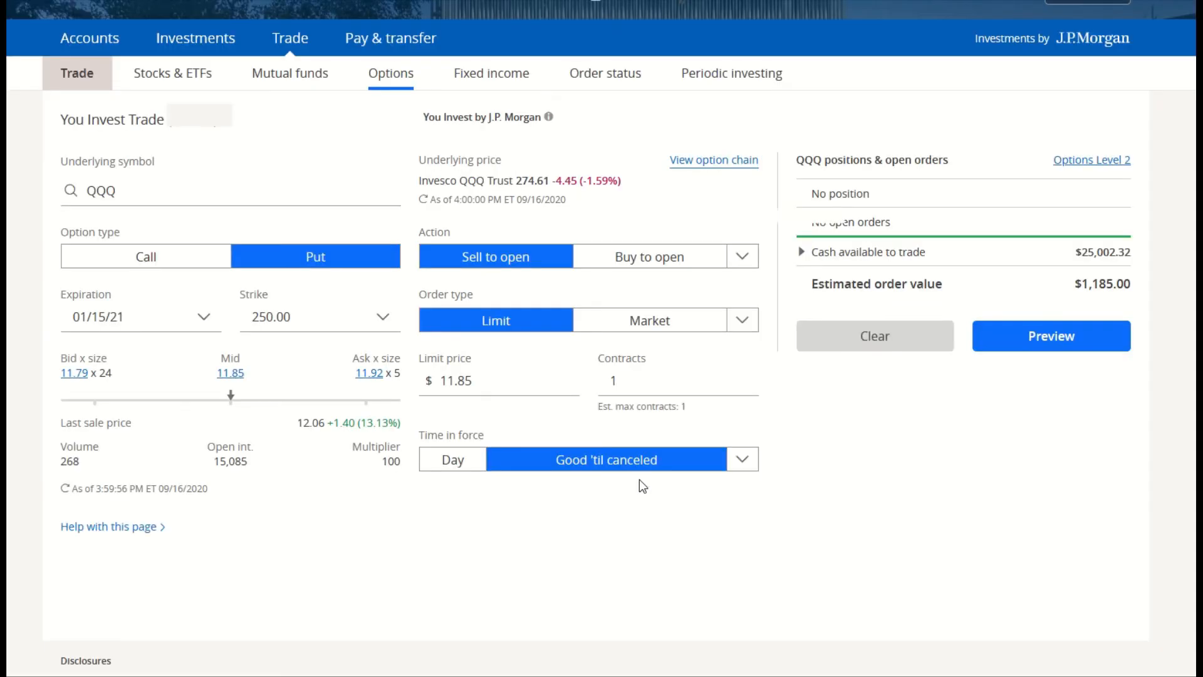
{"action": "left_click", "coordinate": [847, 339]}
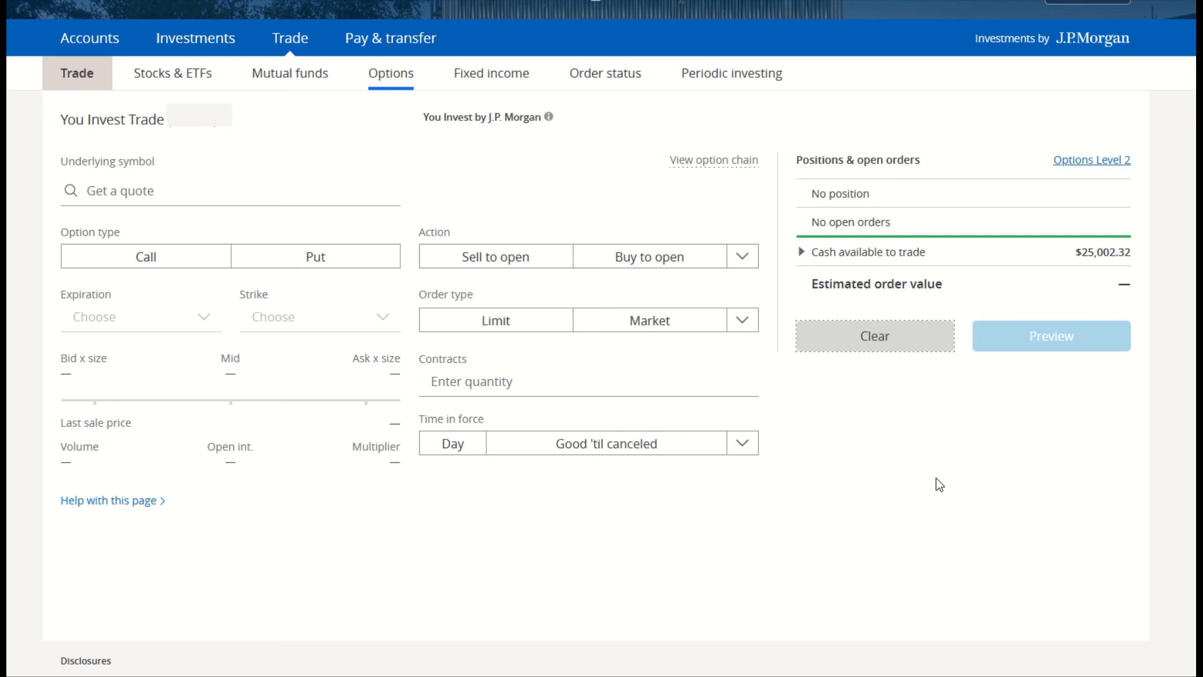
Step: Choose UPRO (ProShares UltraPro S&P 500) as the underlying symbol and set the option type to Put
{"action": "left_click", "coordinate": [268, 195]}
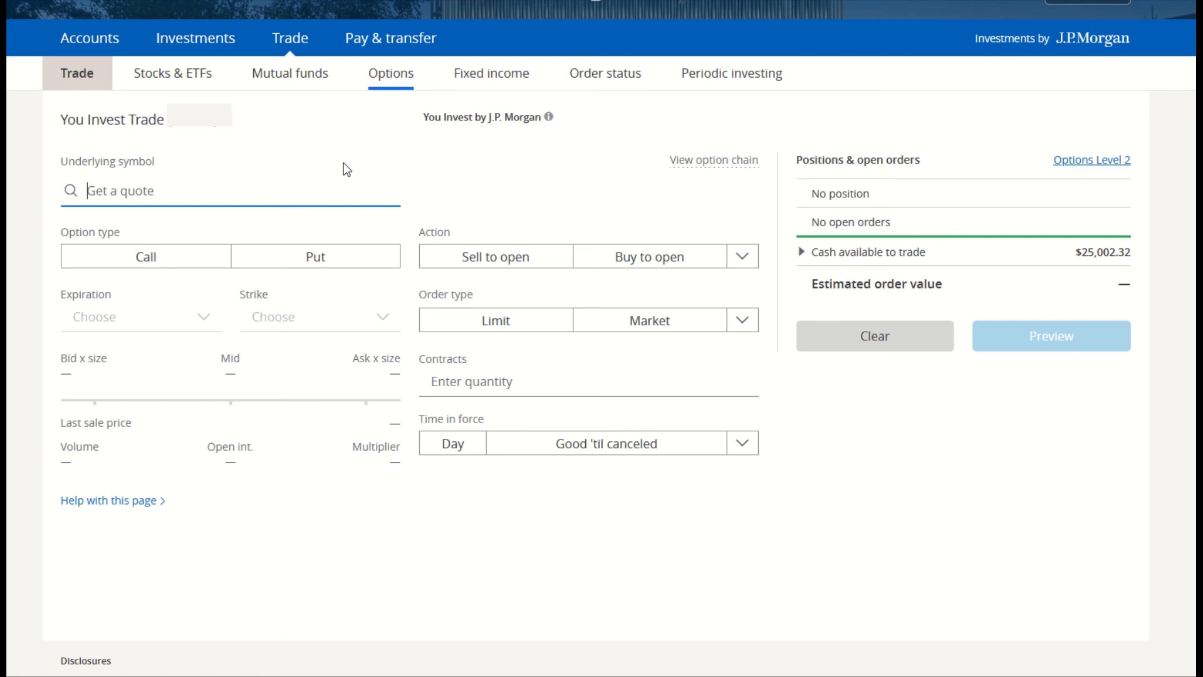
{"action": "type", "text": "UPRO"}
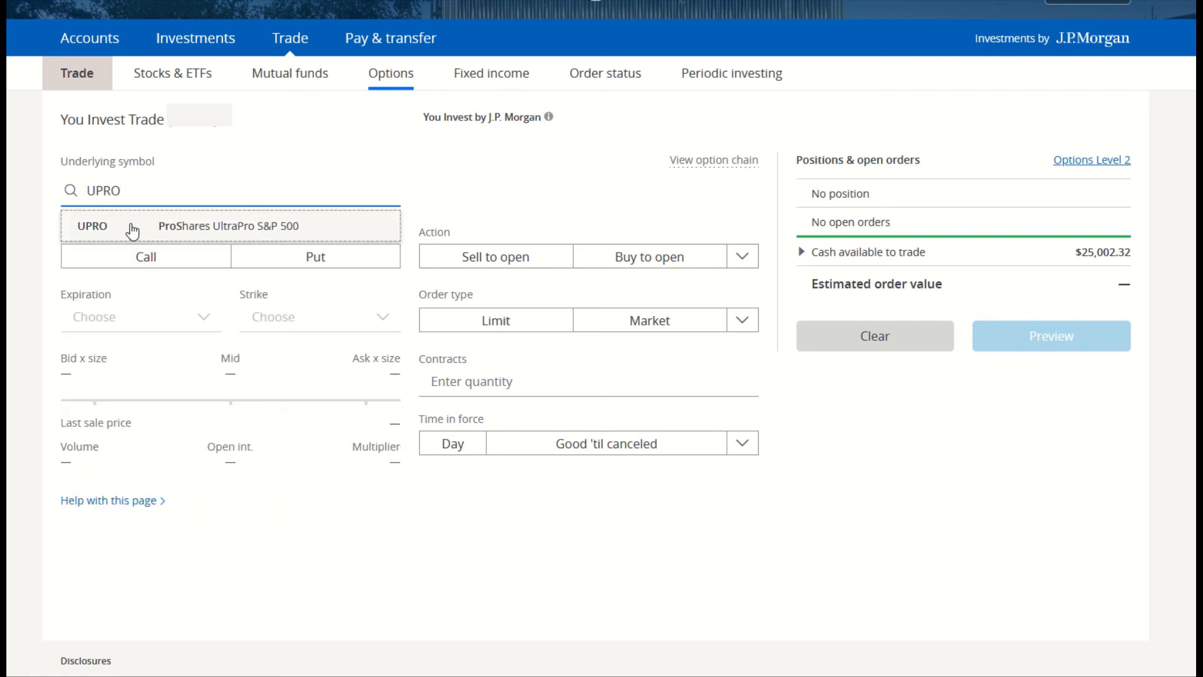
{"action": "left_click", "coordinate": [238, 236]}
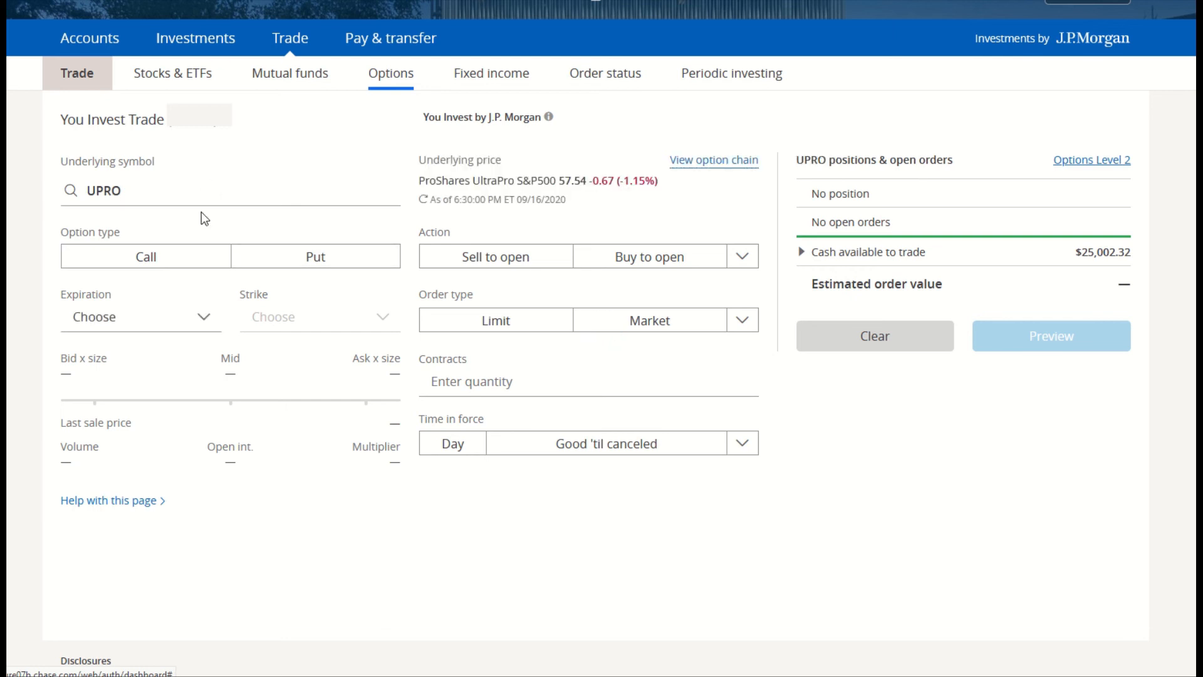
{"action": "left_click", "coordinate": [276, 256]}
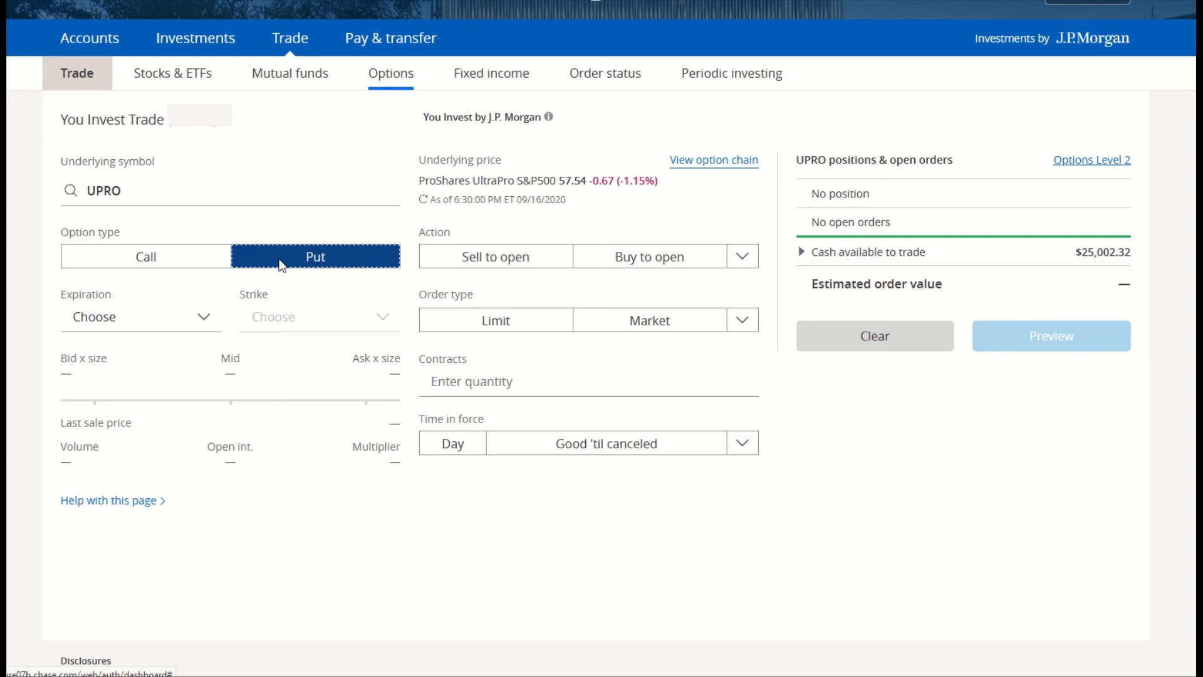
Step: Set the expiration of the UPRO put to 01/15/21
{"action": "left_click", "coordinate": [127, 327]}
{"action": "scroll", "coordinate": [134, 457], "scroll_direction": "down", "scroll_amount": 1}
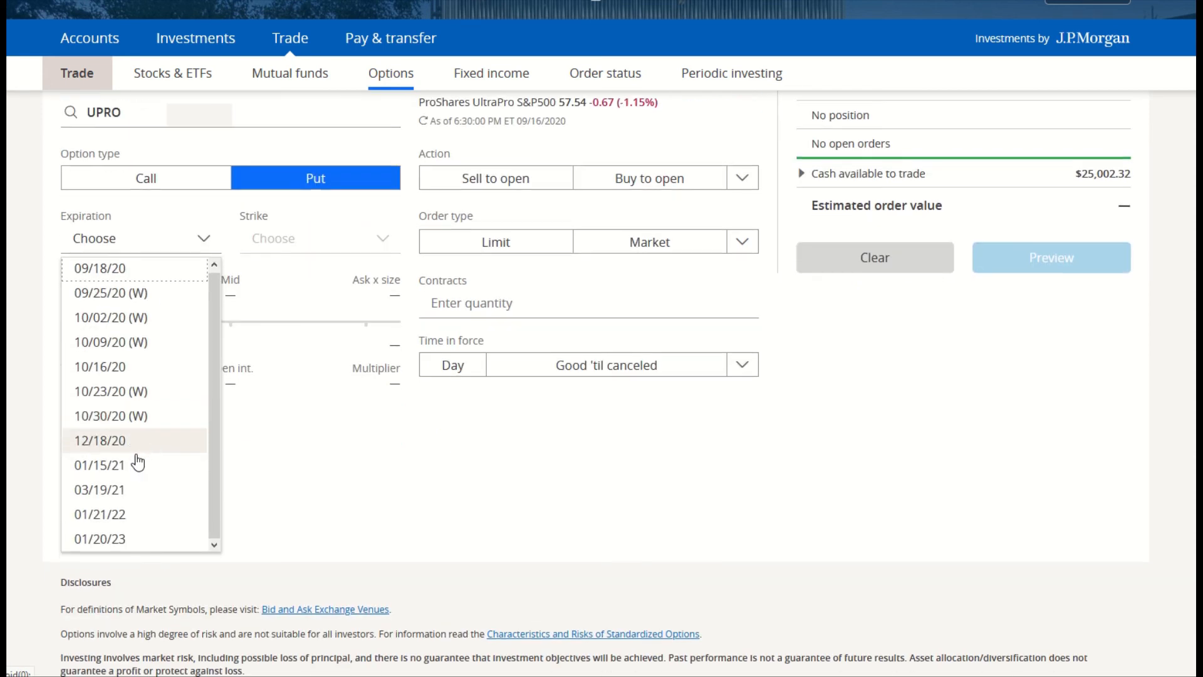
{"action": "left_click", "coordinate": [113, 520]}
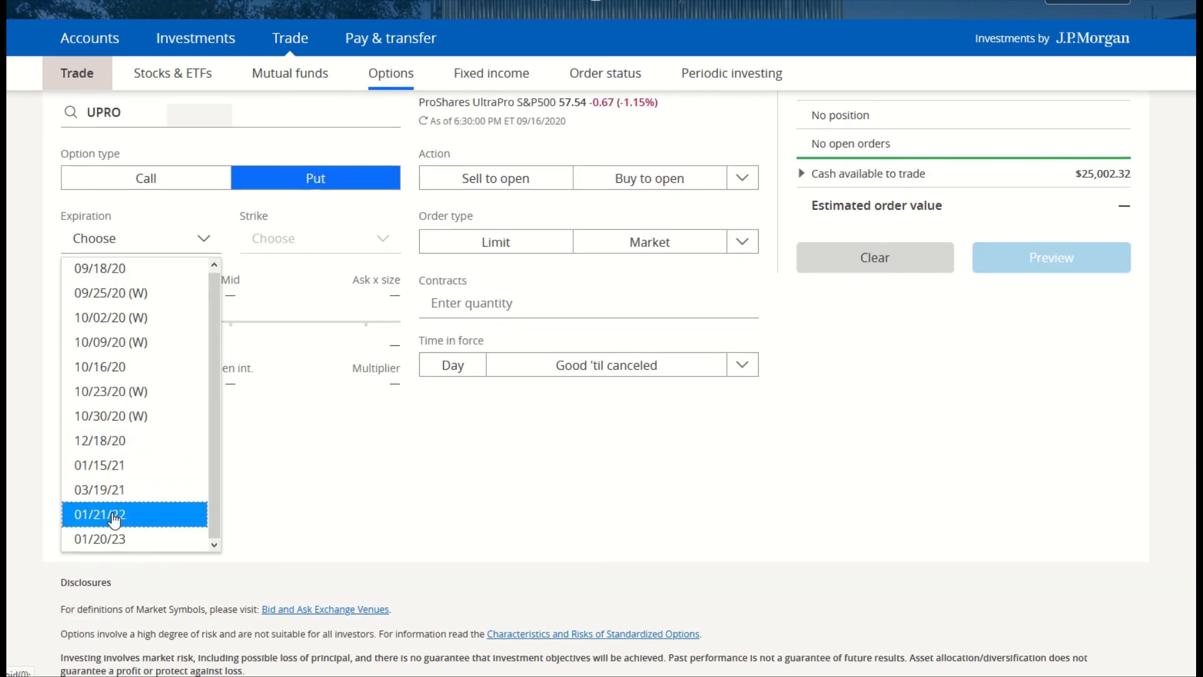
{"action": "left_click", "coordinate": [116, 246]}
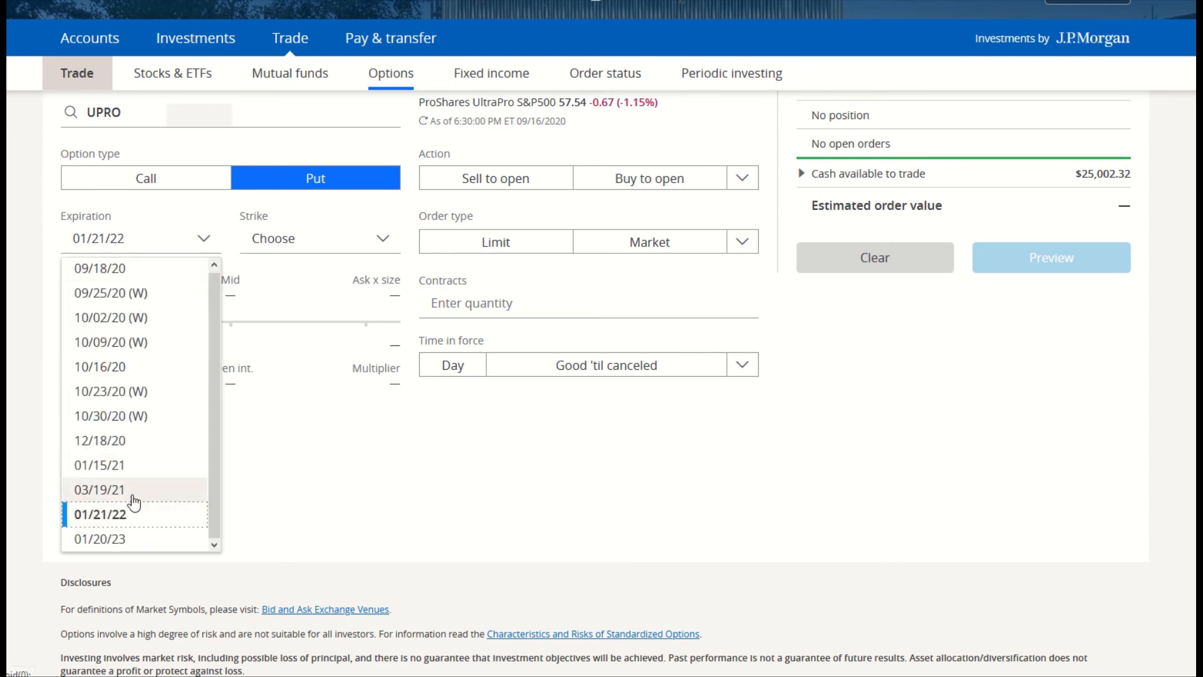
{"action": "left_click", "coordinate": [105, 466]}
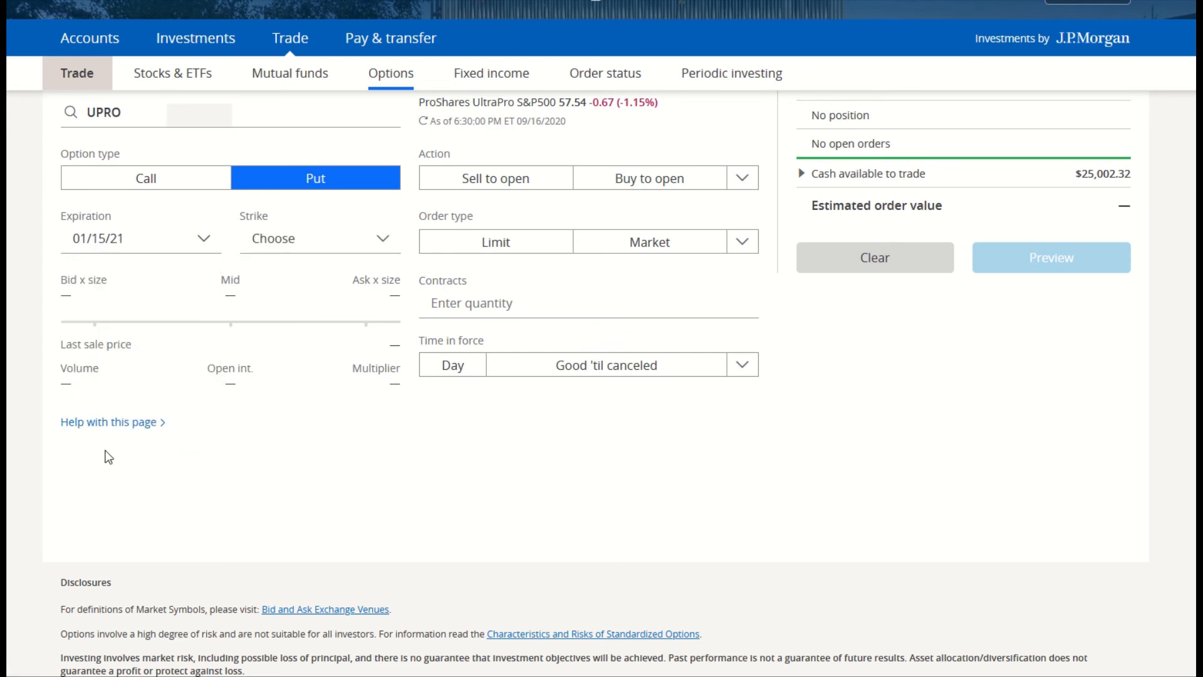
Step: Set the UPRO put's strike to 50.00 and use the mid price of $6.45 as its limit price
{"action": "left_click", "coordinate": [271, 241]}
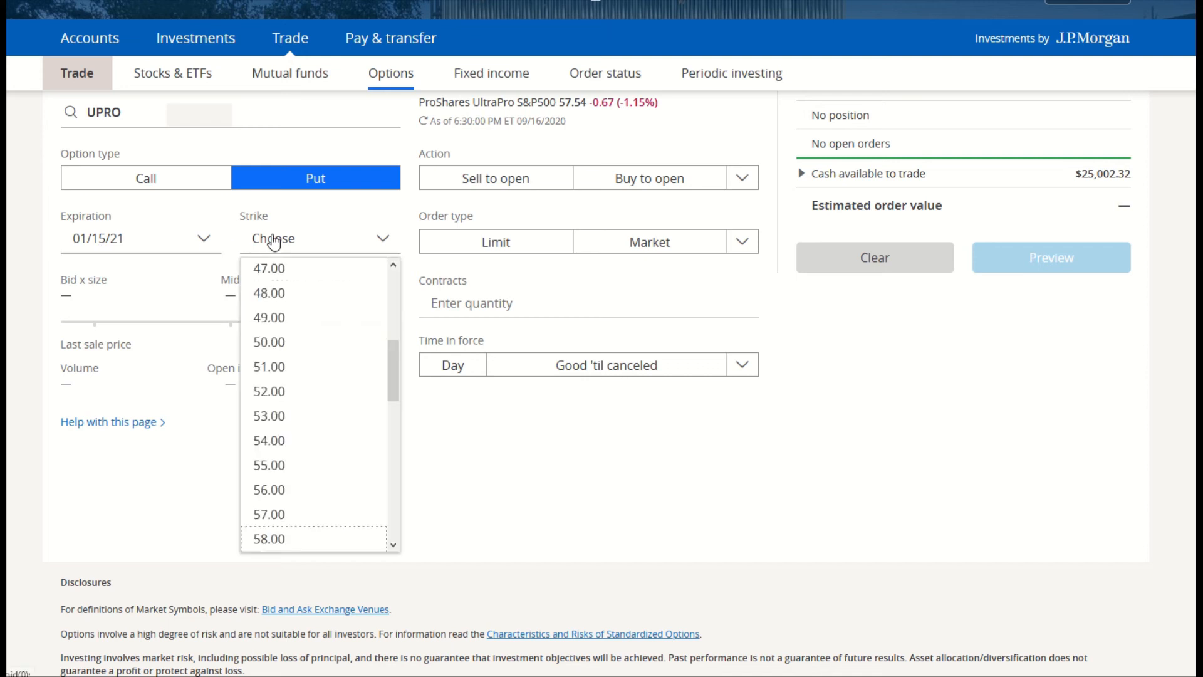
{"action": "left_click", "coordinate": [279, 348]}
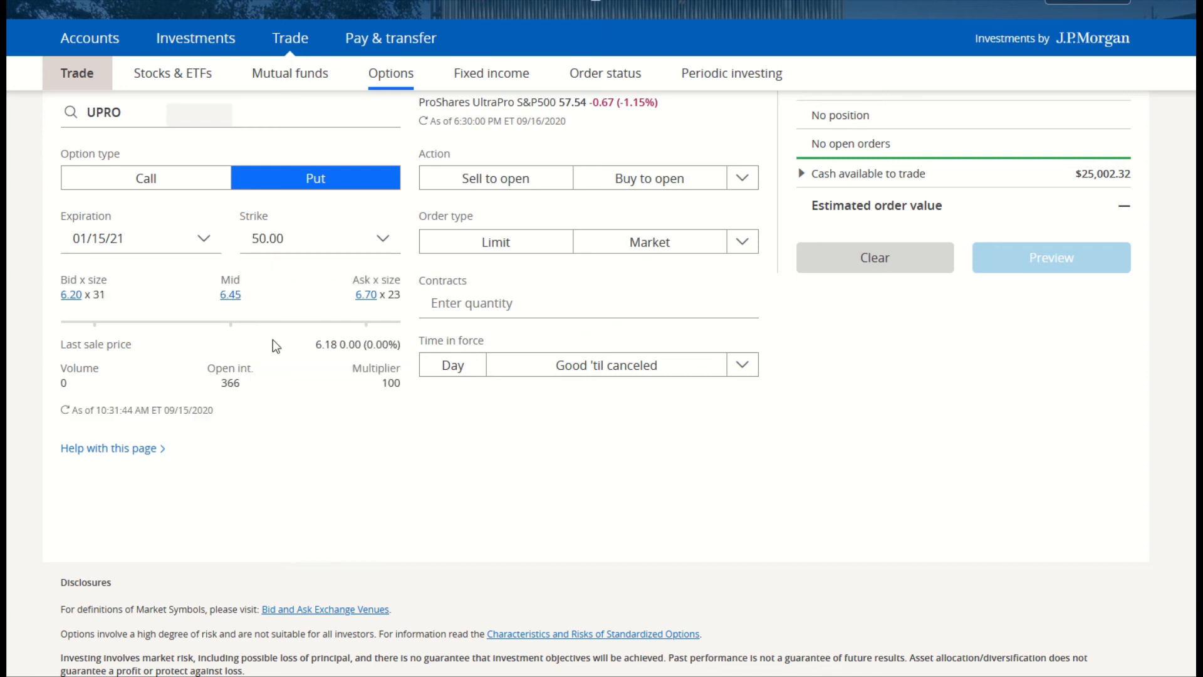
{"action": "left_click", "coordinate": [231, 297]}
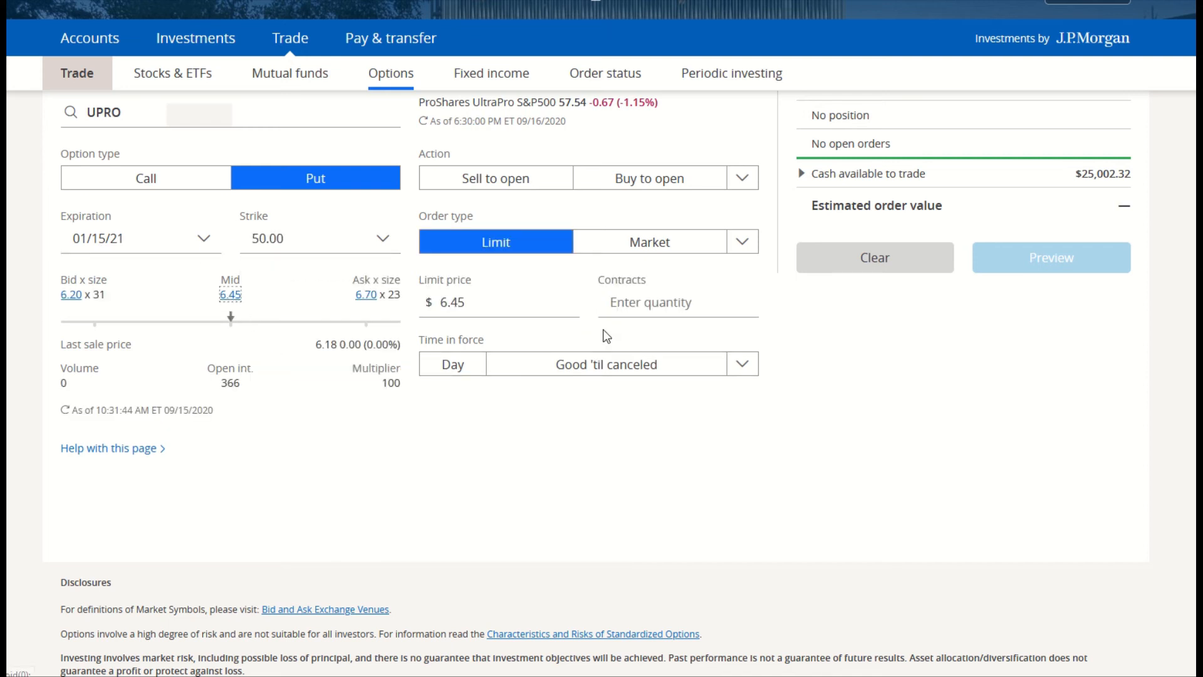
Step: Set the UPRO put order's action to Sell to open and its time in force to Good 'til canceled
{"action": "scroll", "coordinate": [601, 331], "scroll_direction": "up", "scroll_amount": 2}
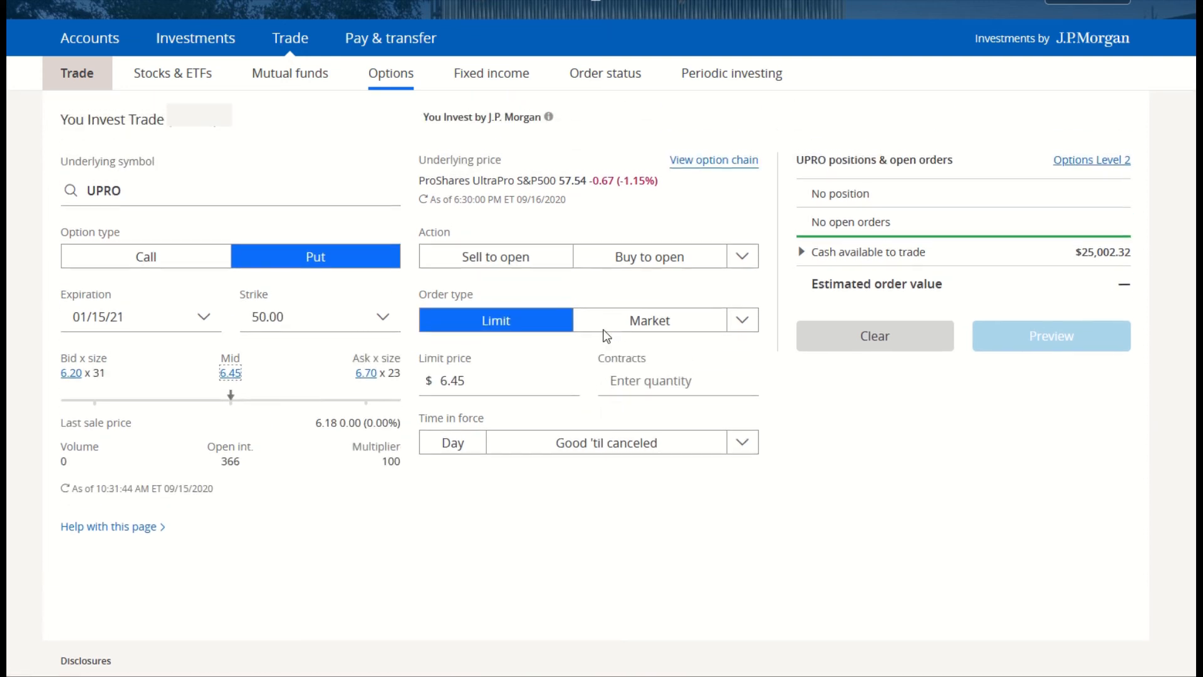
{"action": "left_click", "coordinate": [522, 263]}
{"action": "left_click", "coordinate": [514, 470]}
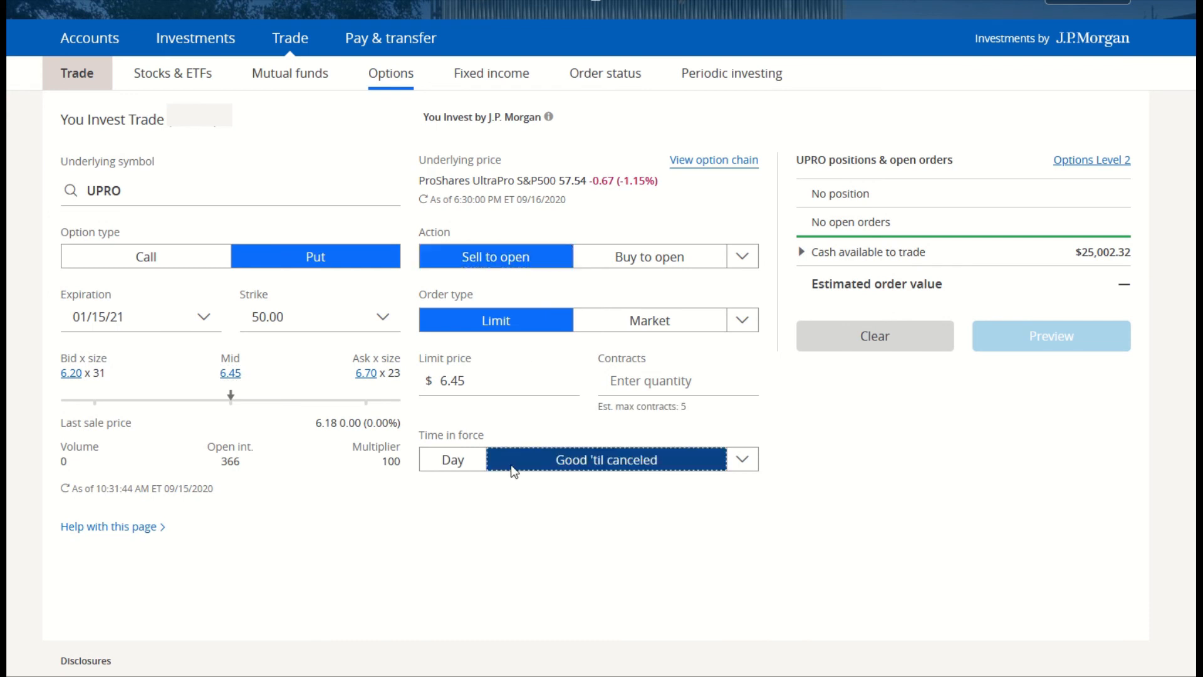
Step: Set the UPRO put order's quantity to 1 contract and try to preview the order
{"action": "left_click", "coordinate": [629, 382]}
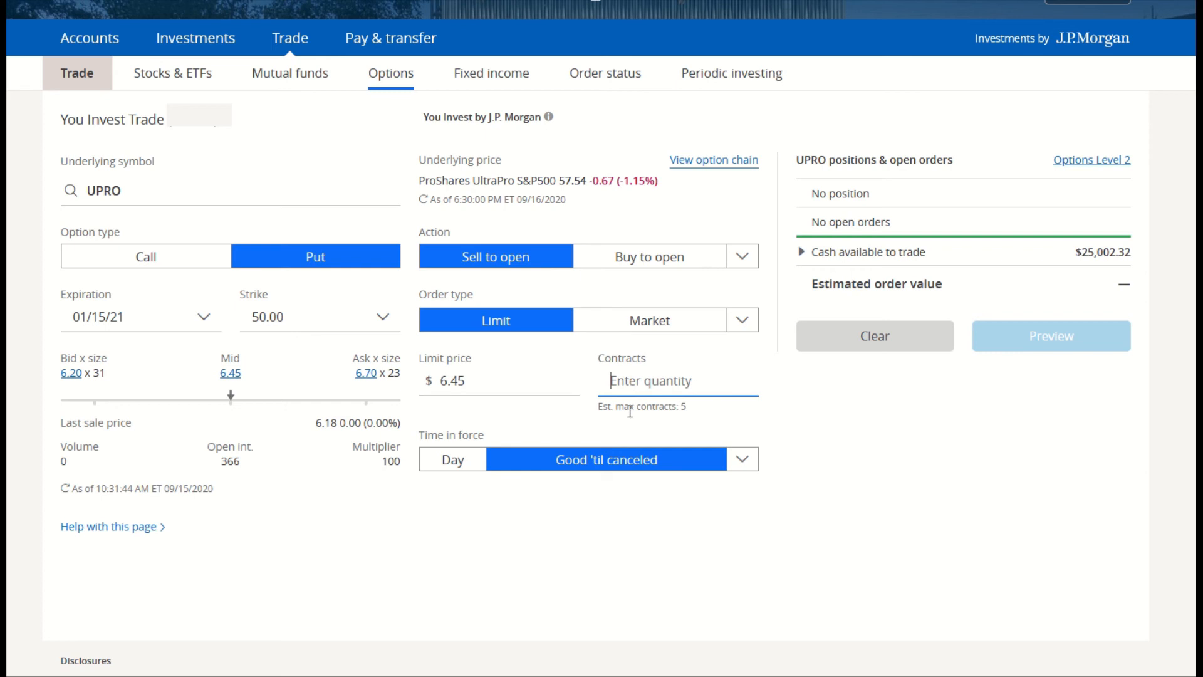
{"action": "left_click_drag", "start_coordinate": [597, 408], "coordinate": [686, 407]}
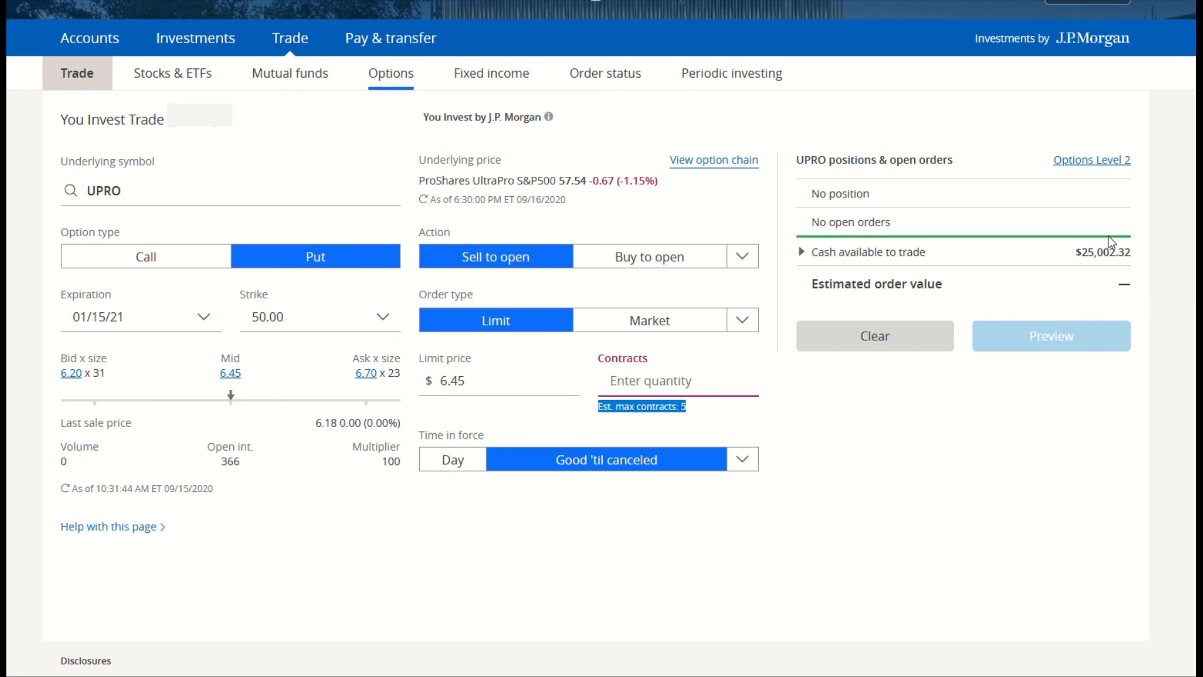
{"action": "left_click", "coordinate": [827, 490]}
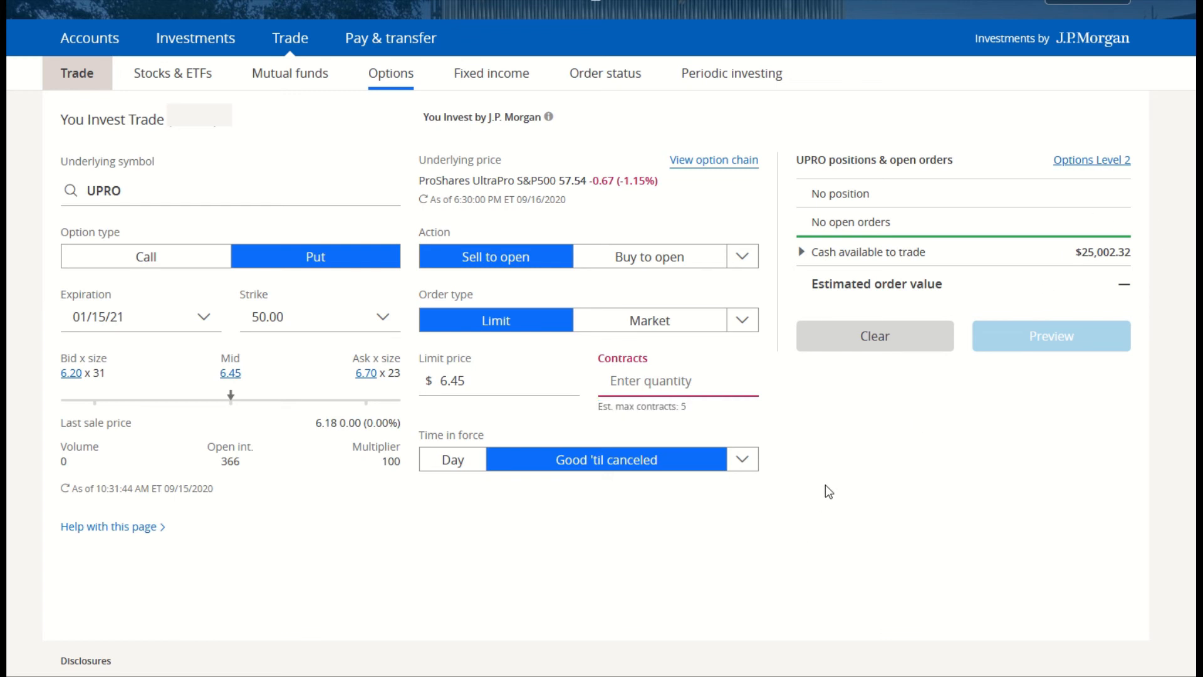
{"action": "left_click", "coordinate": [673, 386]}
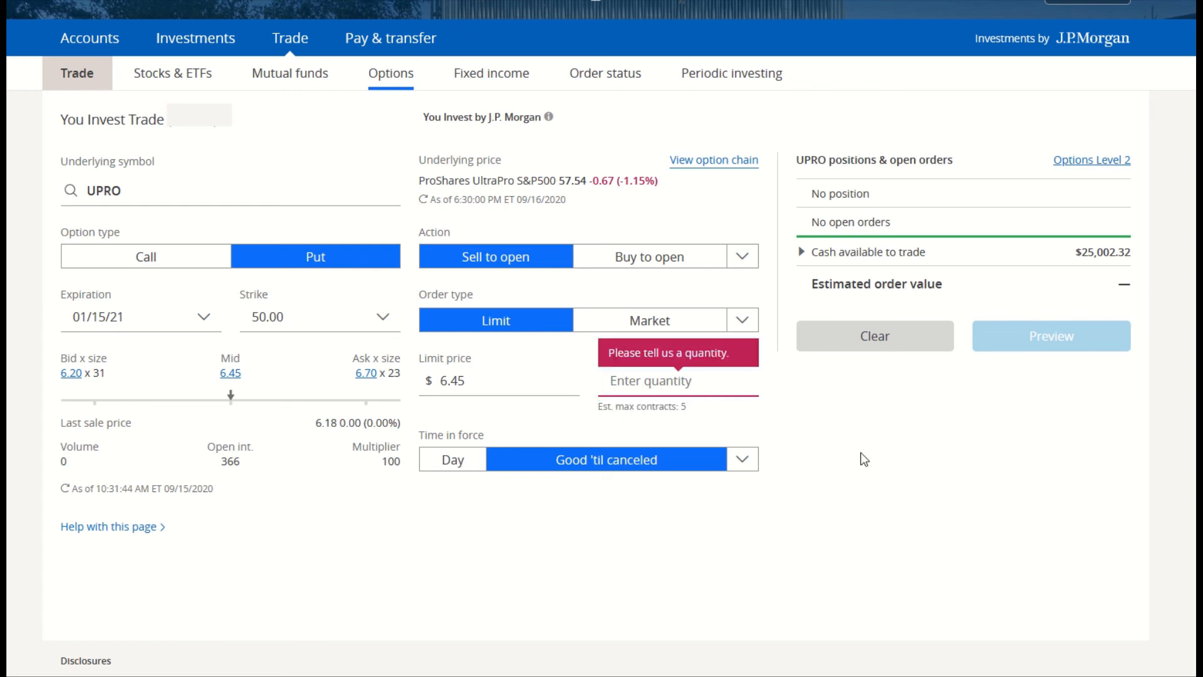
{"action": "type", "text": "1"}
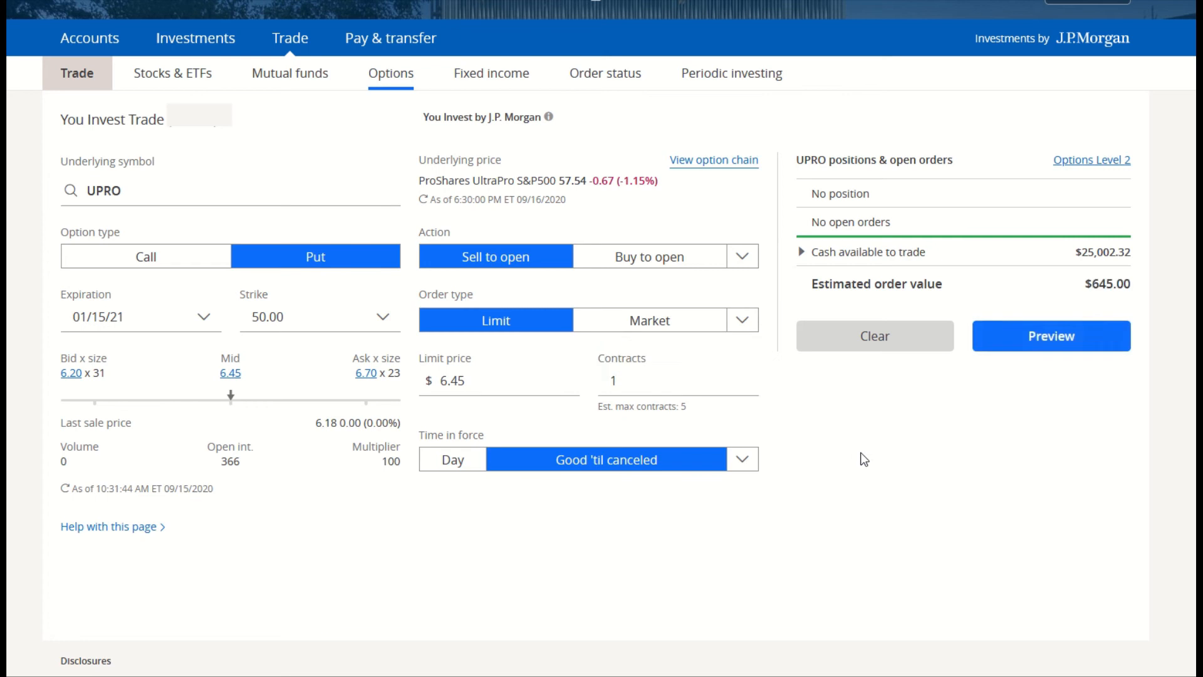
{"action": "left_click", "coordinate": [1011, 344]}
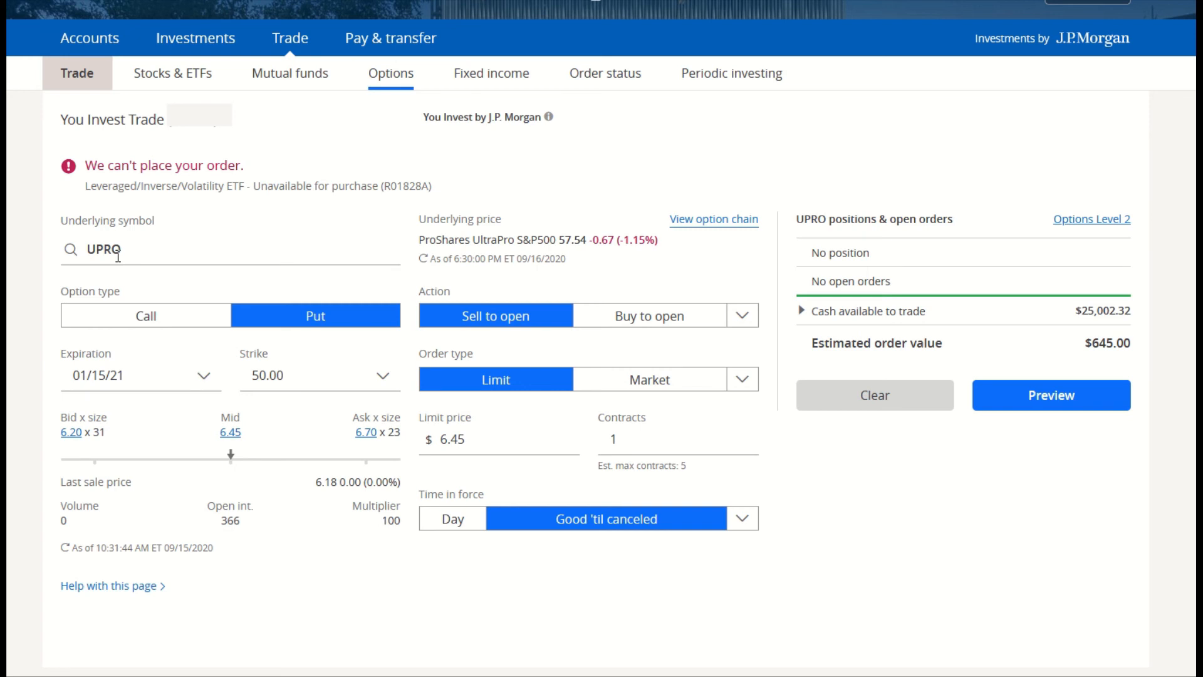
Step: Open the Stocks & ETFs order form and load the quote for UPRO
{"action": "left_click", "coordinate": [178, 76]}
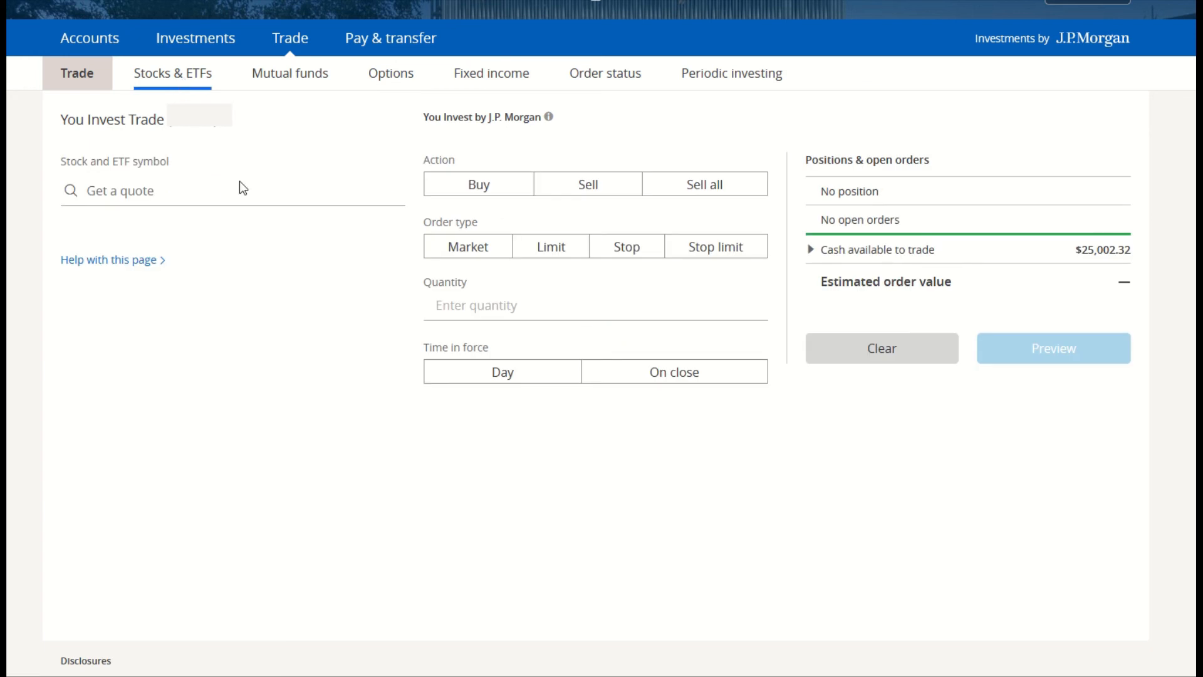
{"action": "left_click", "coordinate": [217, 196]}
{"action": "type", "text": "UPRO"}
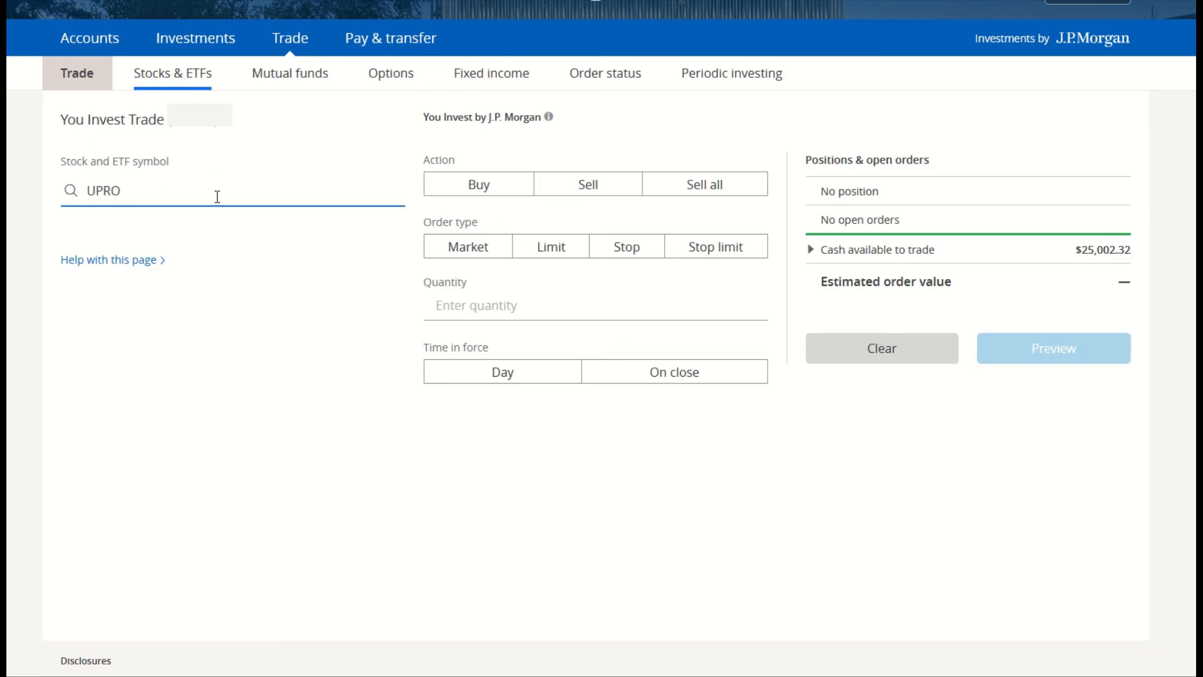
{"action": "key", "text": "Return"}
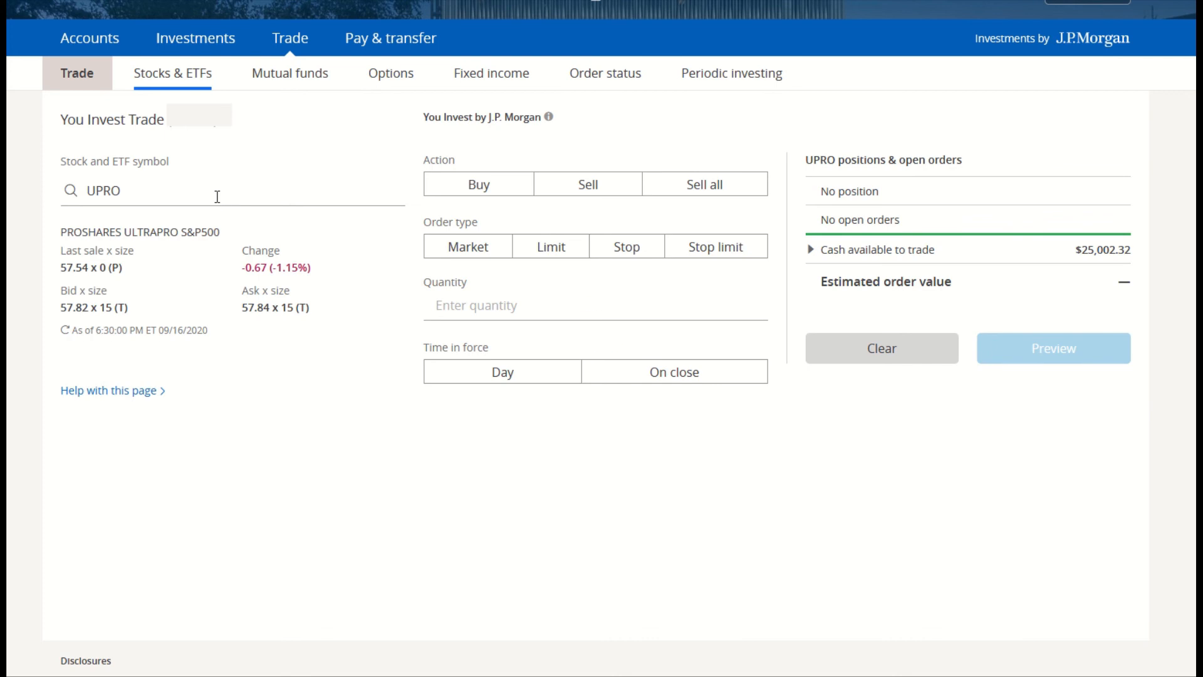
Step: Fill in a market order to buy 1 share of UPRO, valid for the day, and try to preview it
{"action": "left_click", "coordinate": [472, 182]}
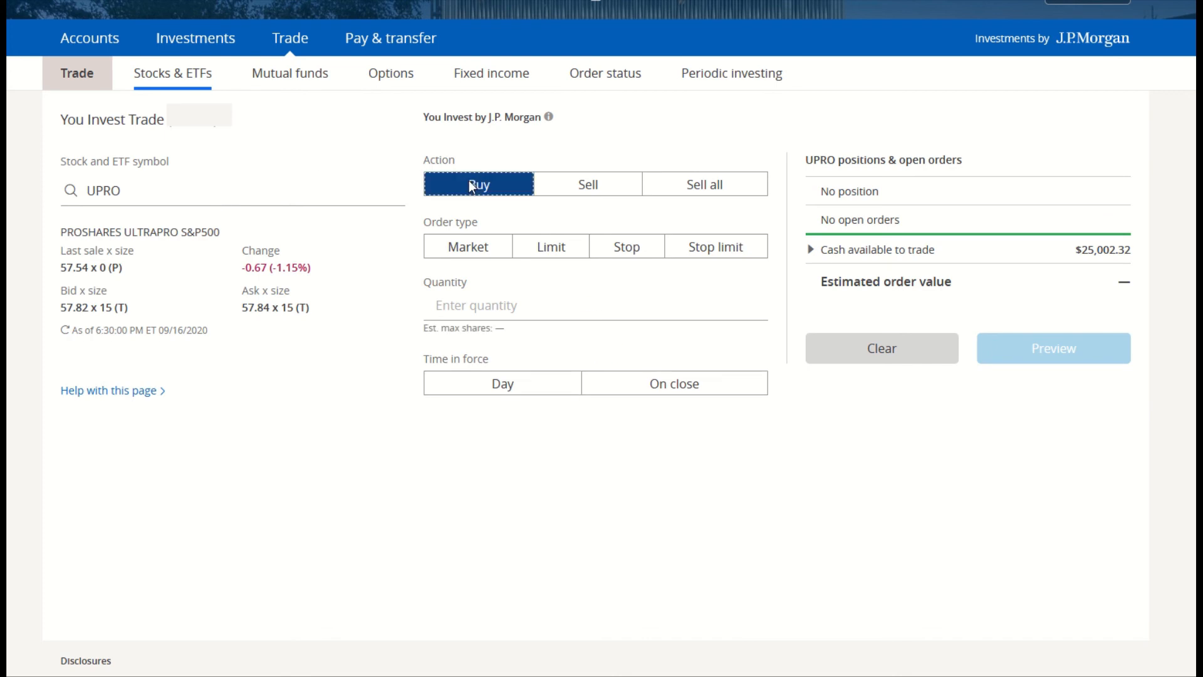
{"action": "left_click", "coordinate": [493, 307]}
{"action": "type", "text": "1"}
{"action": "left_click", "coordinate": [547, 471]}
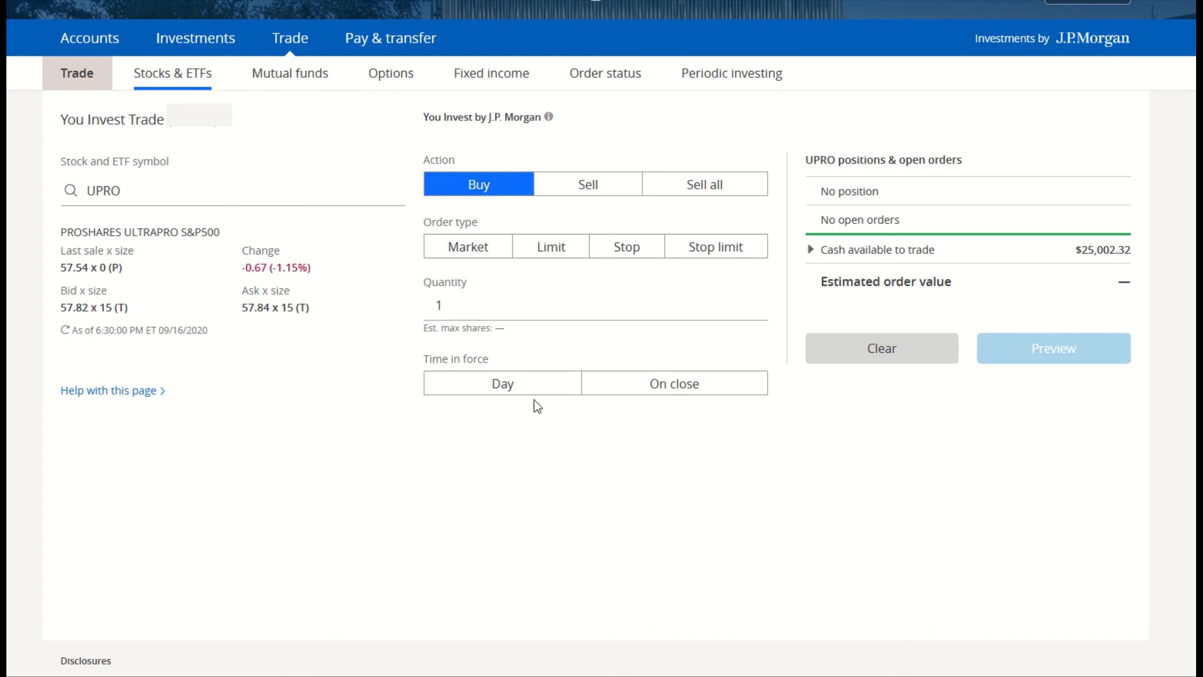
{"action": "left_click", "coordinate": [534, 389]}
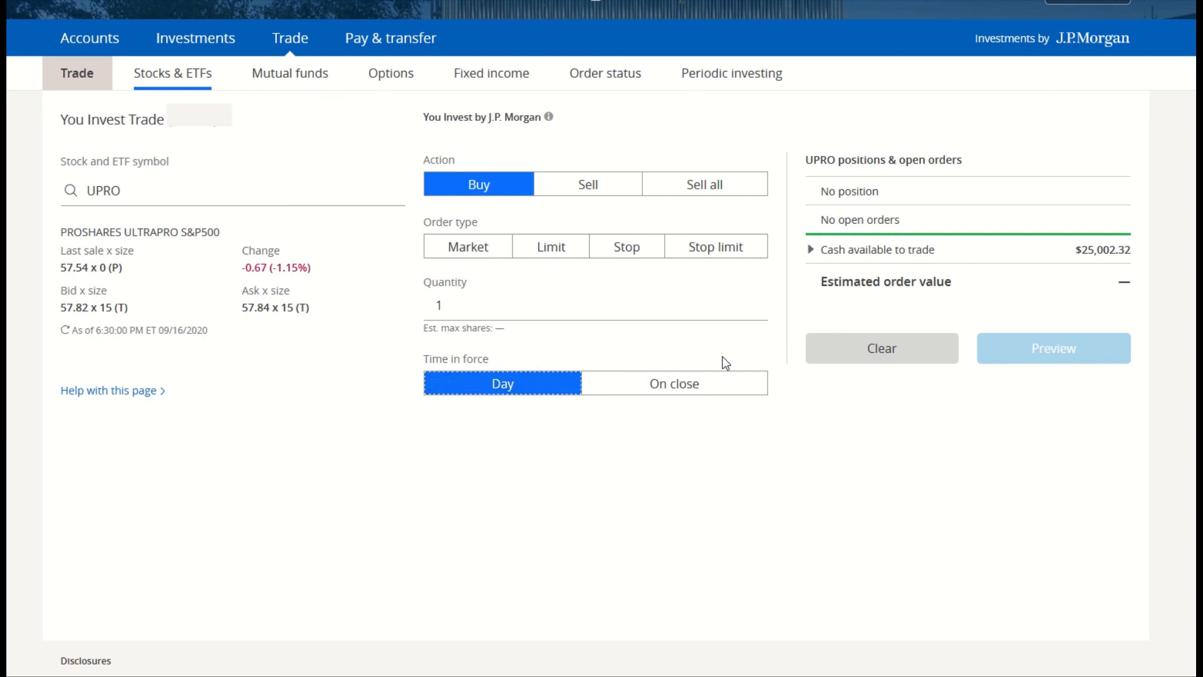
{"action": "left_click", "coordinate": [498, 246]}
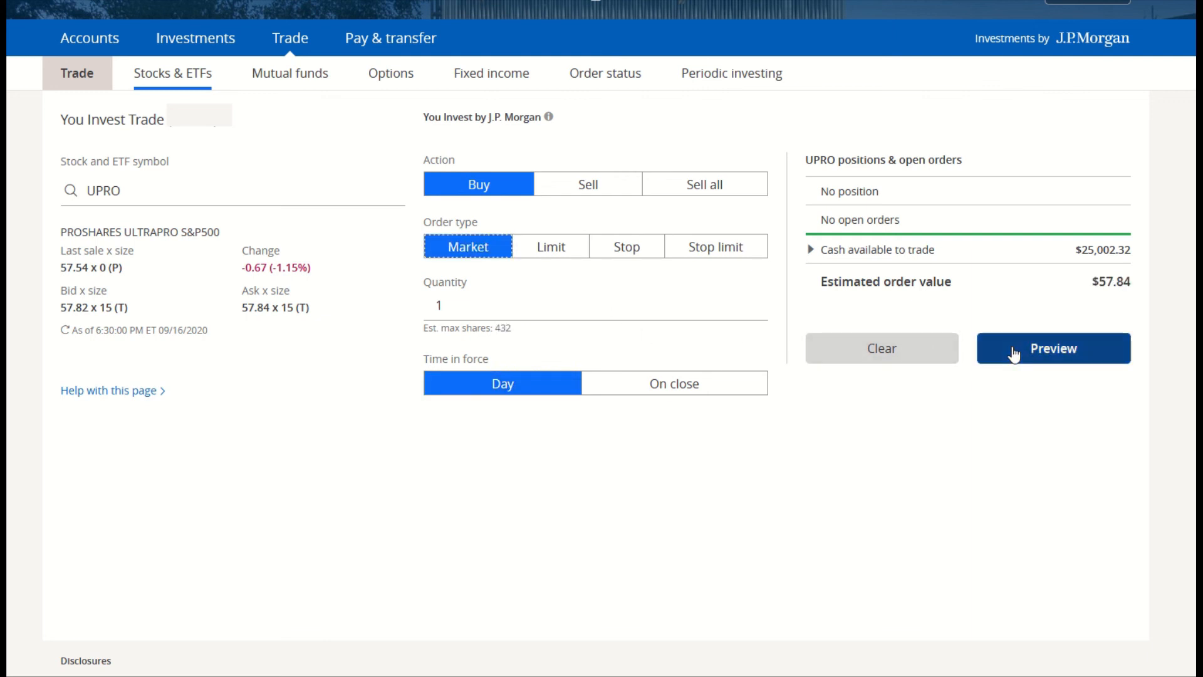
{"action": "left_click", "coordinate": [1053, 356]}
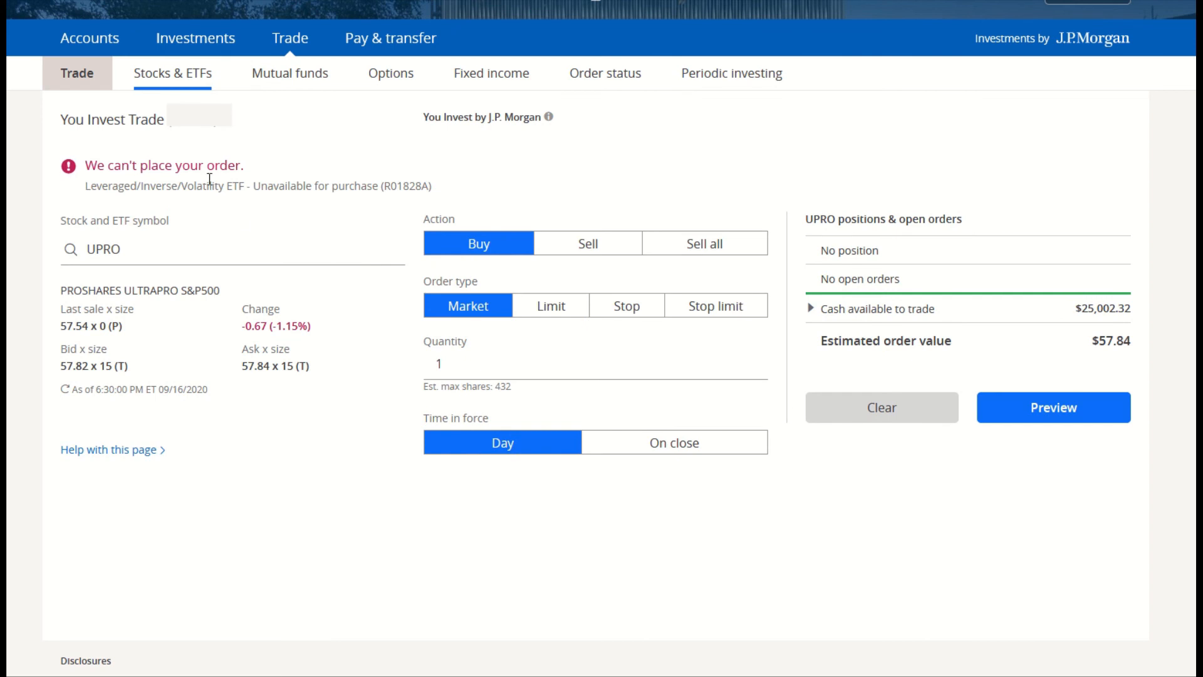
Step: Change the stock order's symbol to VXX, try to preview the order, and examine the response
{"action": "double_click", "coordinate": [108, 251]}
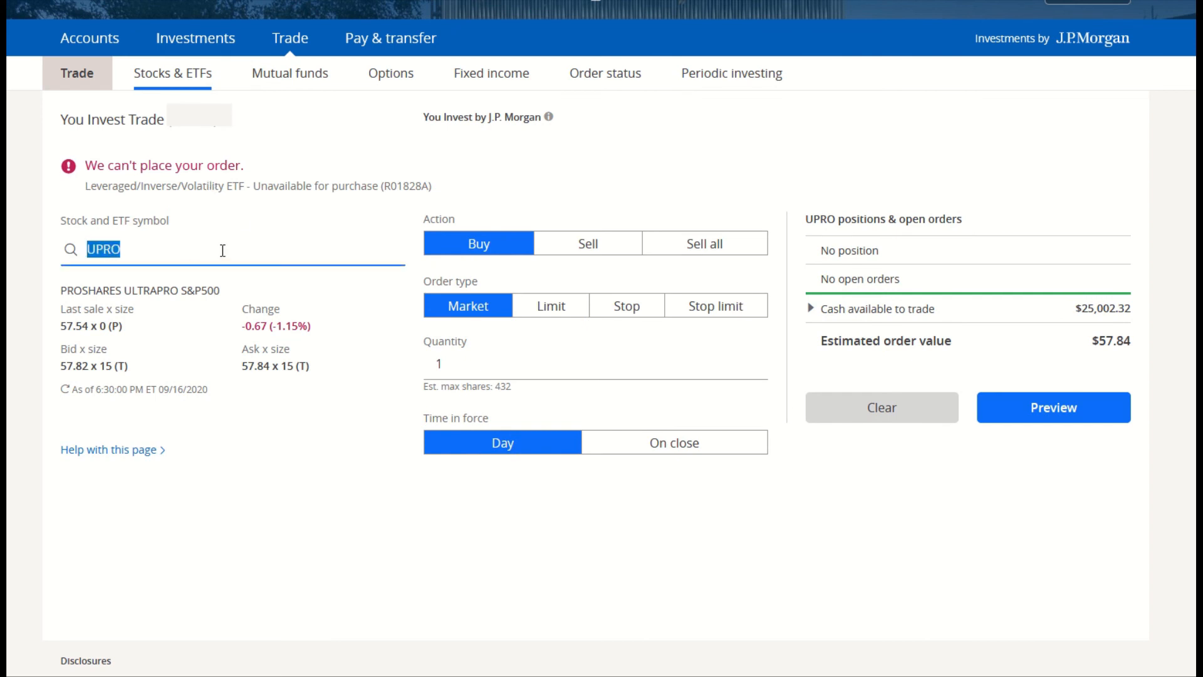
{"action": "type", "text": "VXX"}
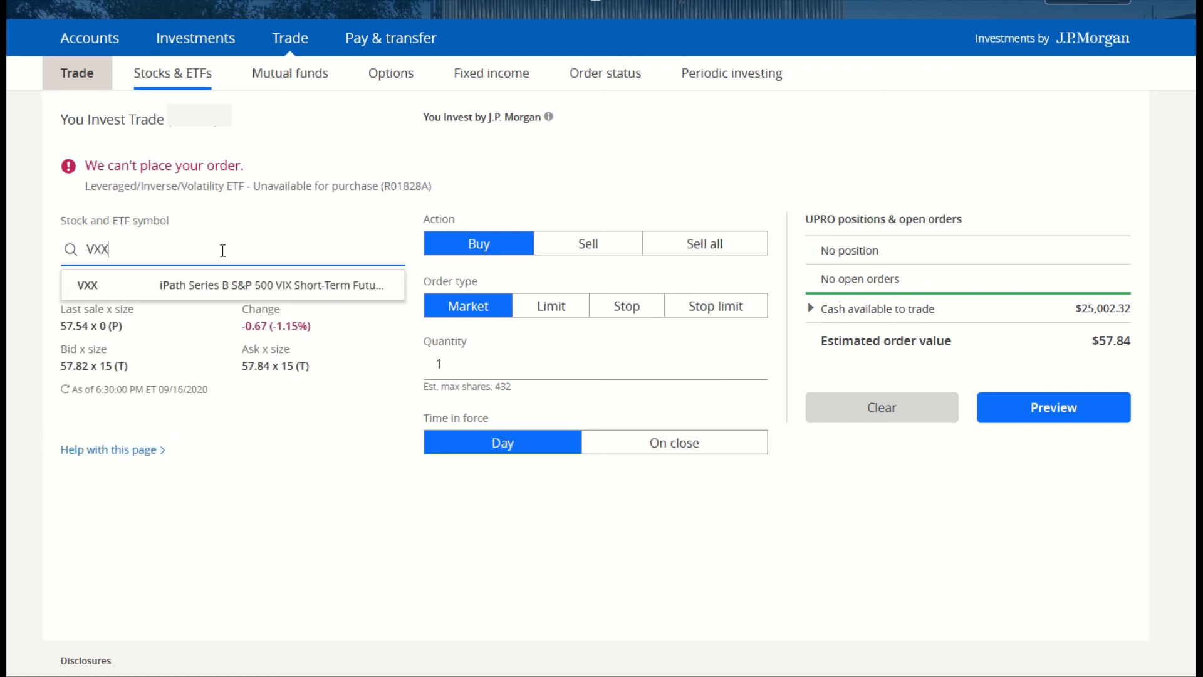
{"action": "left_click", "coordinate": [255, 285]}
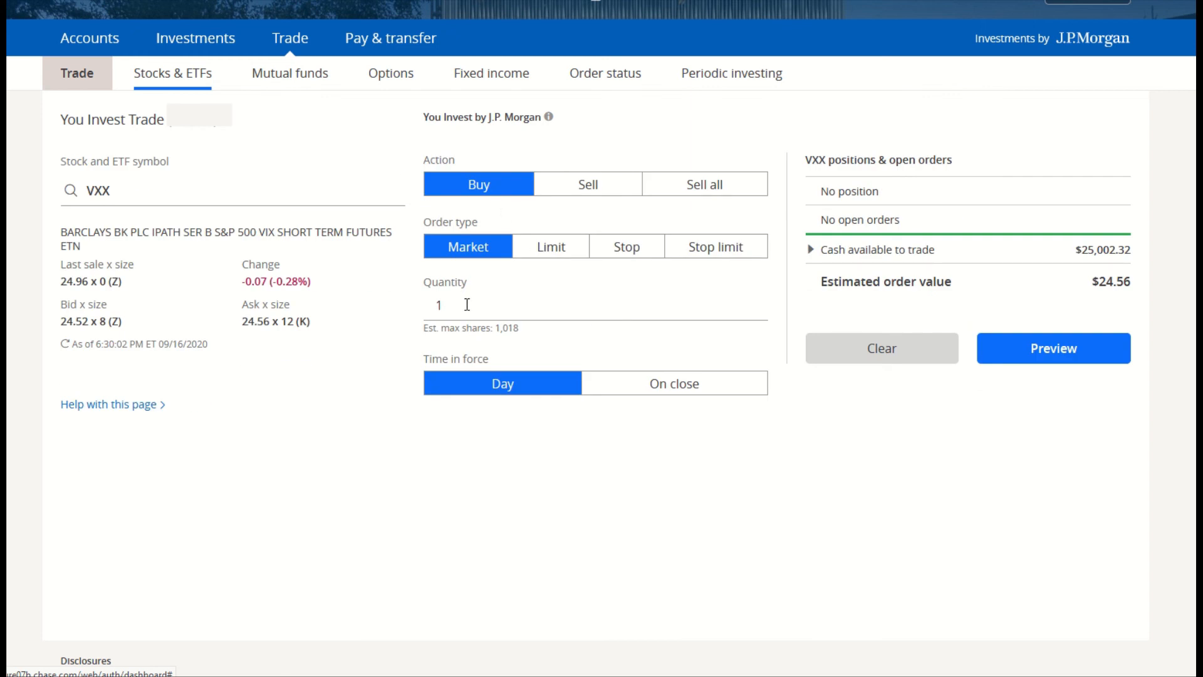
{"action": "left_click", "coordinate": [1051, 355]}
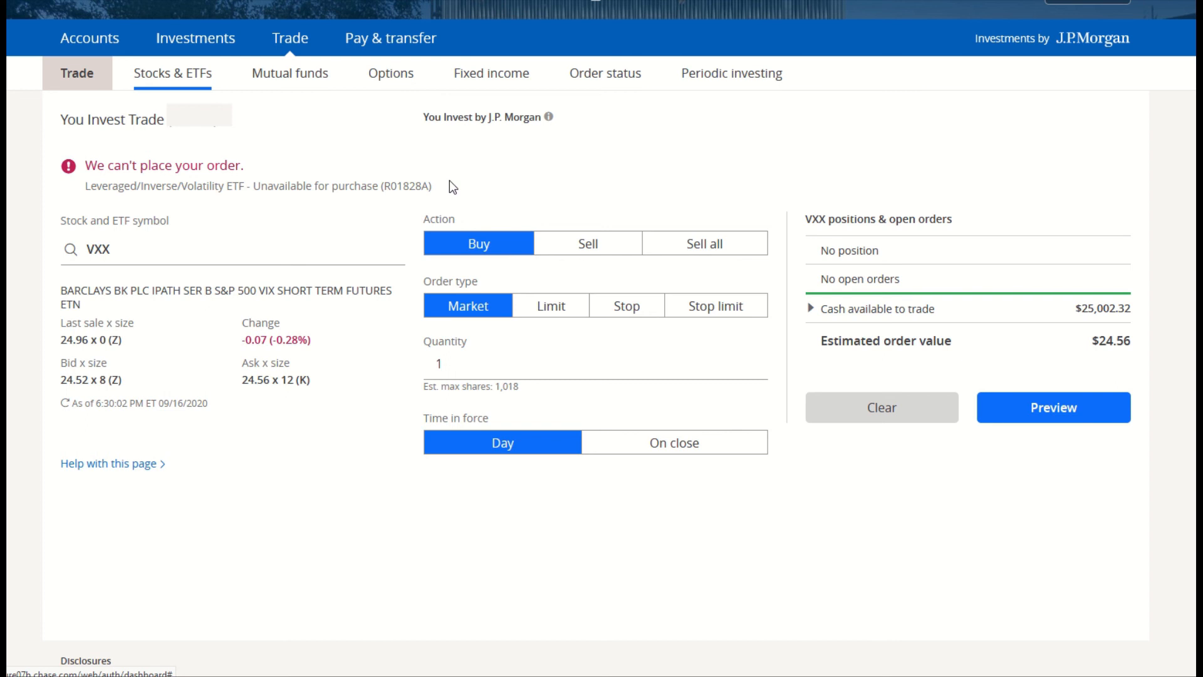
{"action": "left_click_drag", "start_coordinate": [450, 181], "coordinate": [86, 185]}
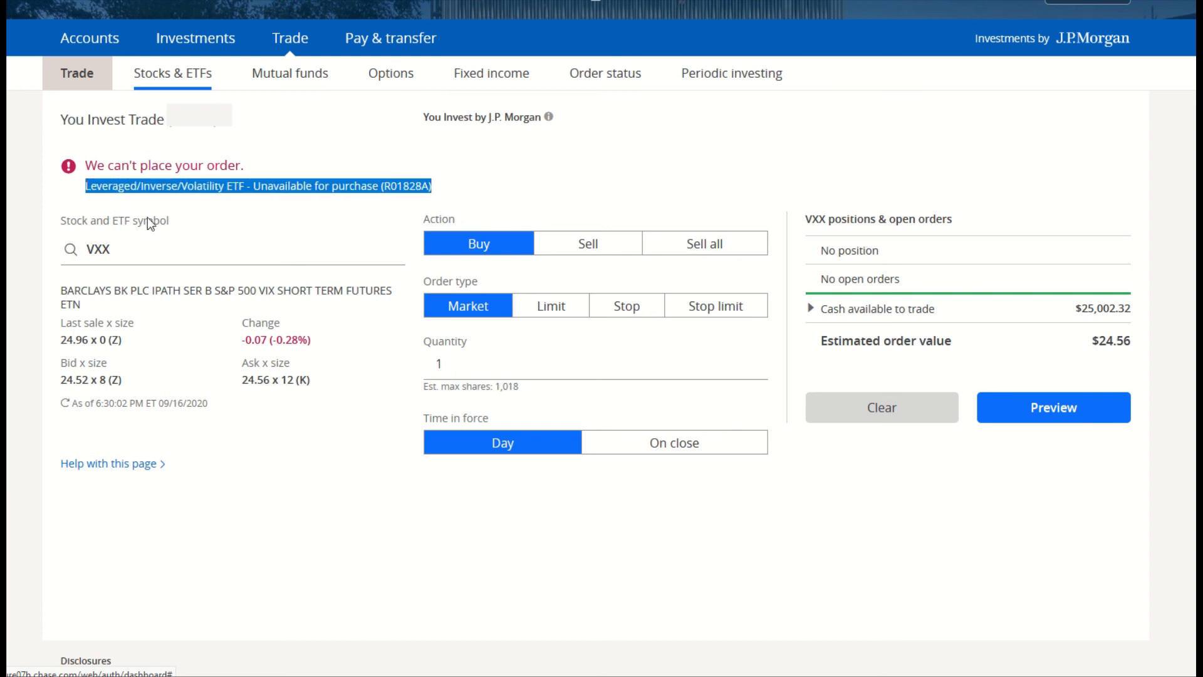
Step: Remove the VXX symbol and clear the whole stock order form
{"action": "left_click", "coordinate": [178, 240]}
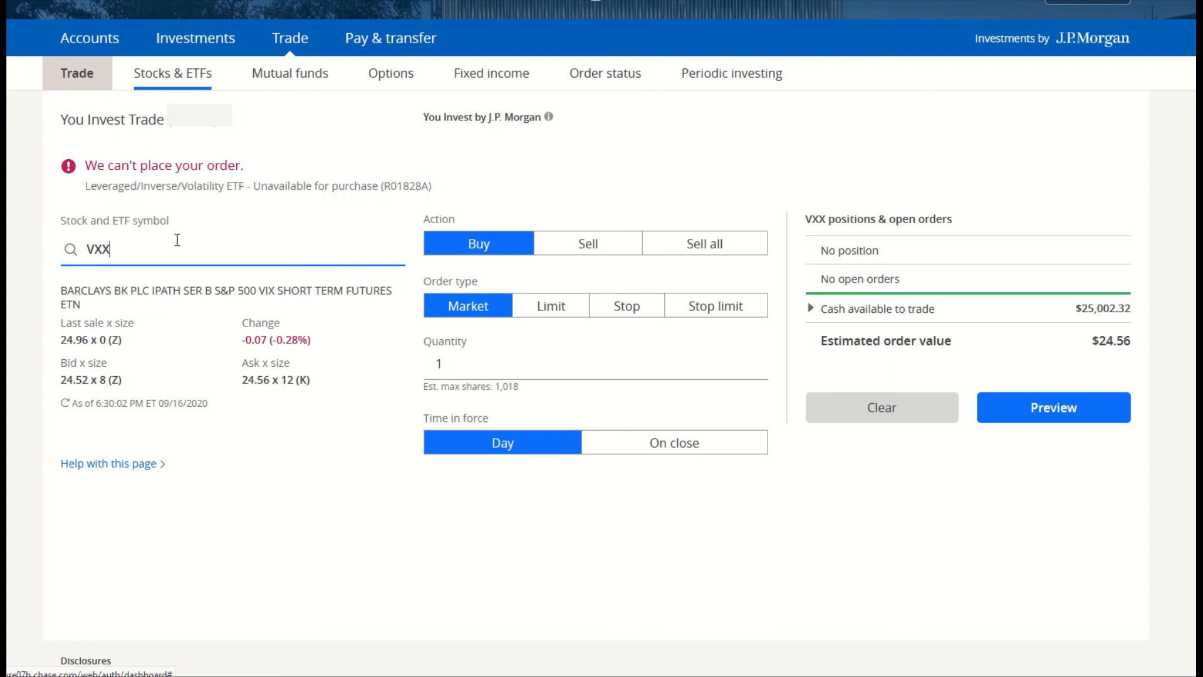
{"action": "double_click", "coordinate": [101, 250]}
{"action": "key", "text": "BackSpace"}
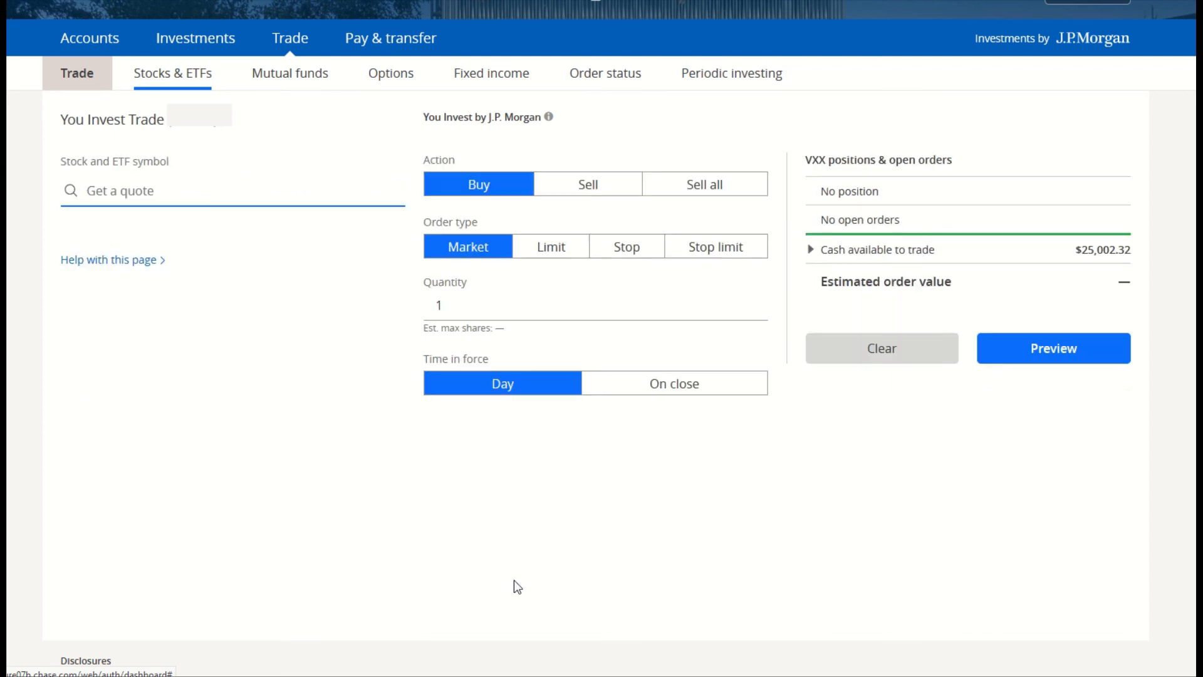
{"action": "left_click", "coordinate": [883, 354]}
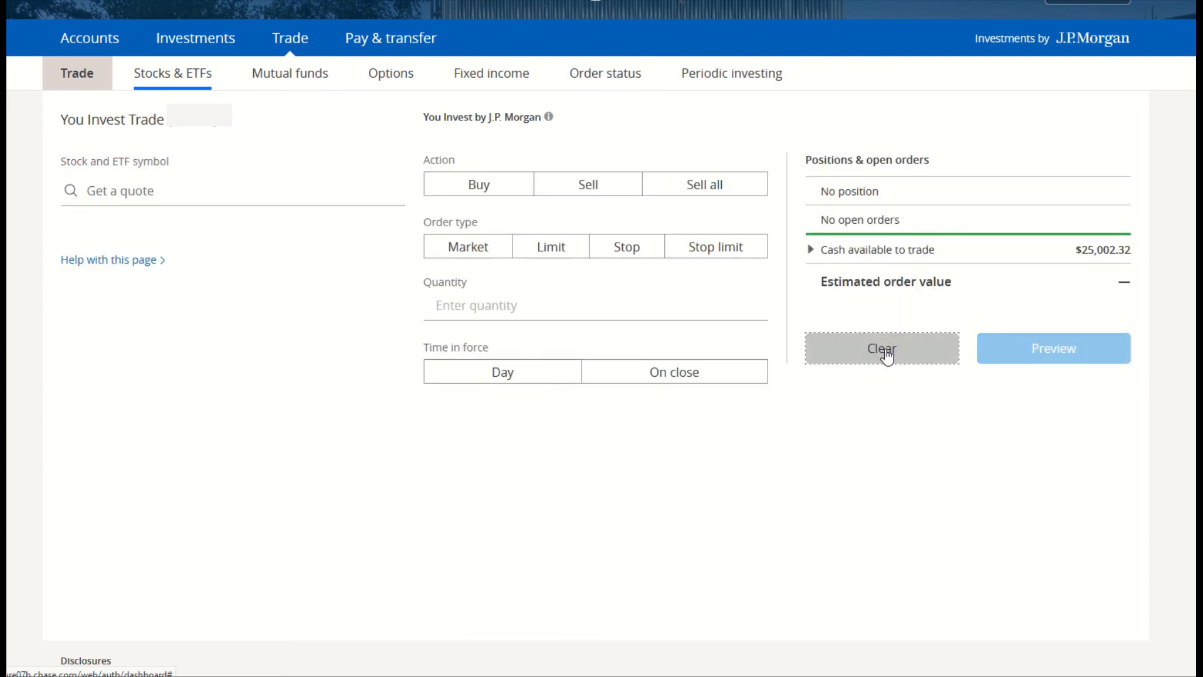
Step: Choose AAPL (Apple Inc.) as the stock symbol and set the order to a market buy
{"action": "left_click", "coordinate": [130, 195]}
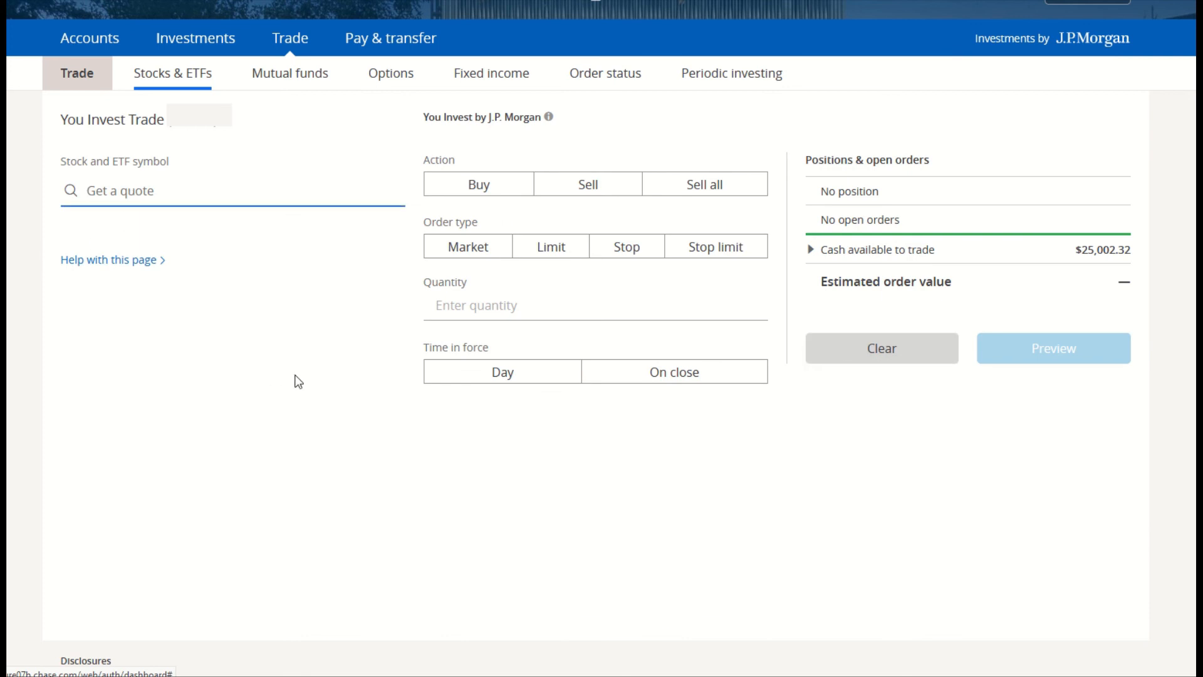
{"action": "type", "text": "AAPL"}
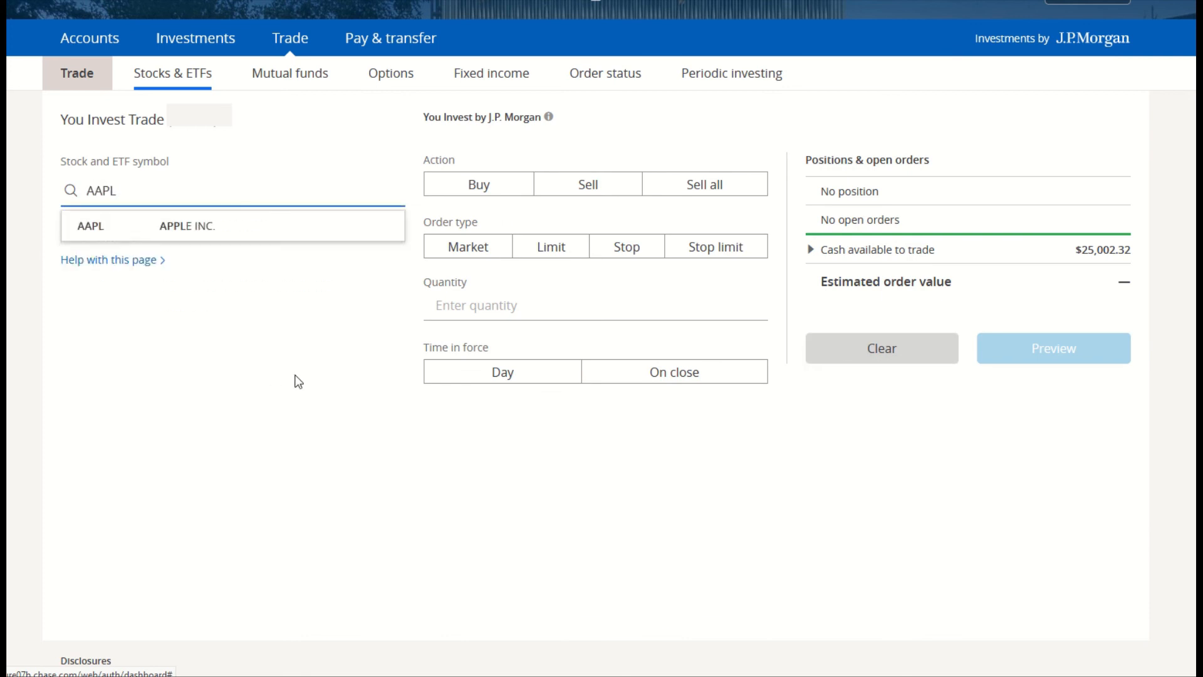
{"action": "left_click", "coordinate": [188, 227]}
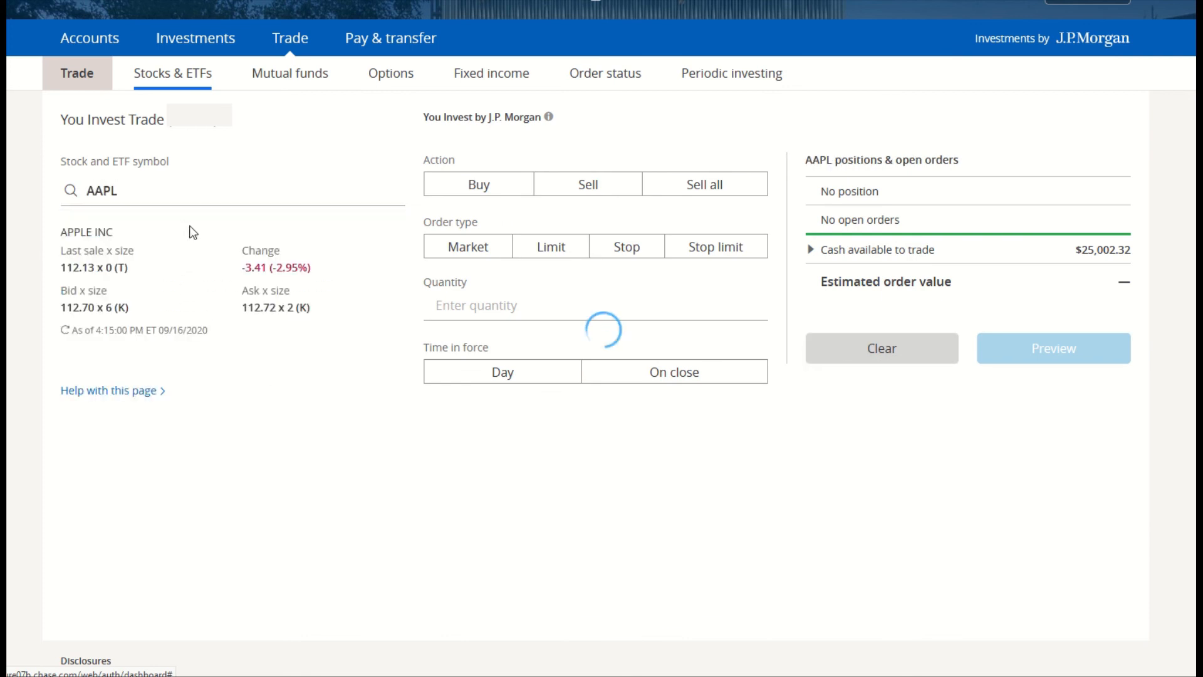
{"action": "left_click", "coordinate": [475, 186]}
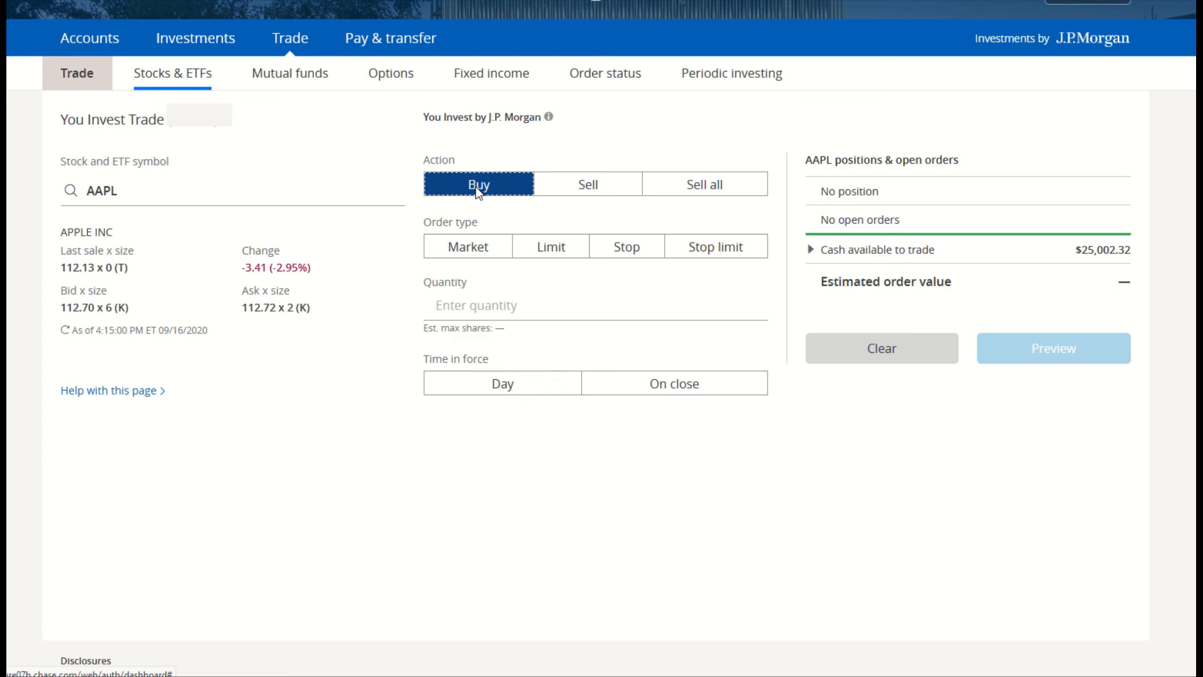
{"action": "left_click", "coordinate": [475, 247]}
{"action": "left_click", "coordinate": [476, 246]}
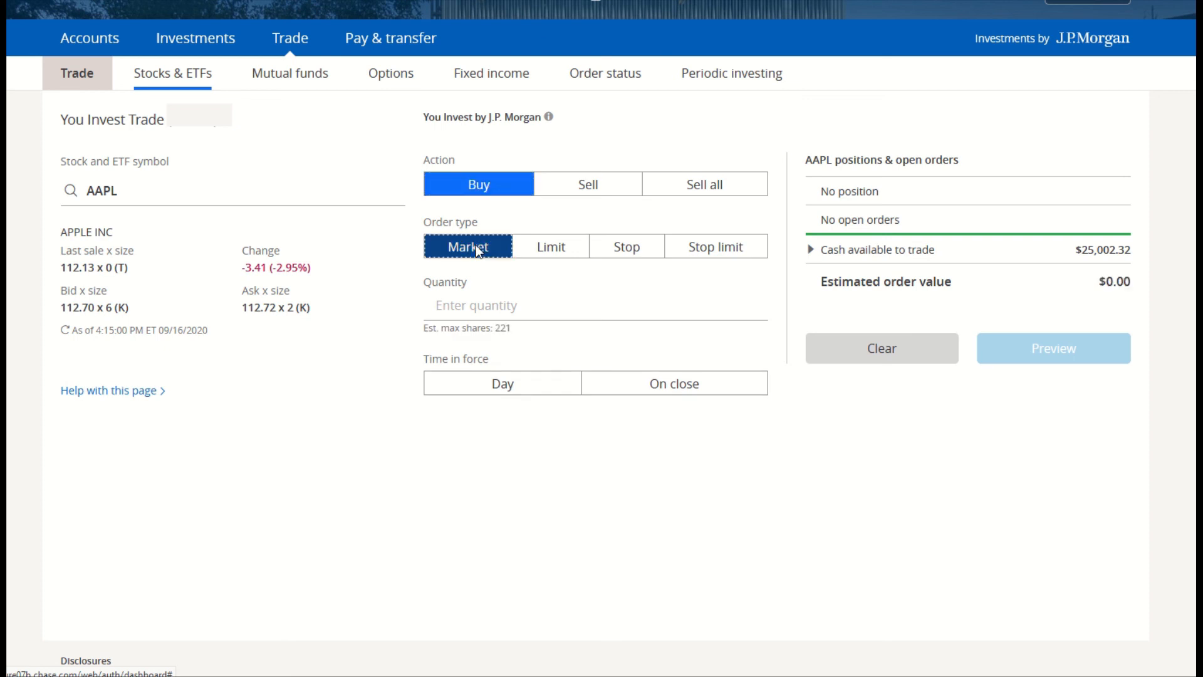
Step: Set the AAPL order's quantity to 1 share and its time in force to Day, and preview the order
{"action": "double_click", "coordinate": [504, 328]}
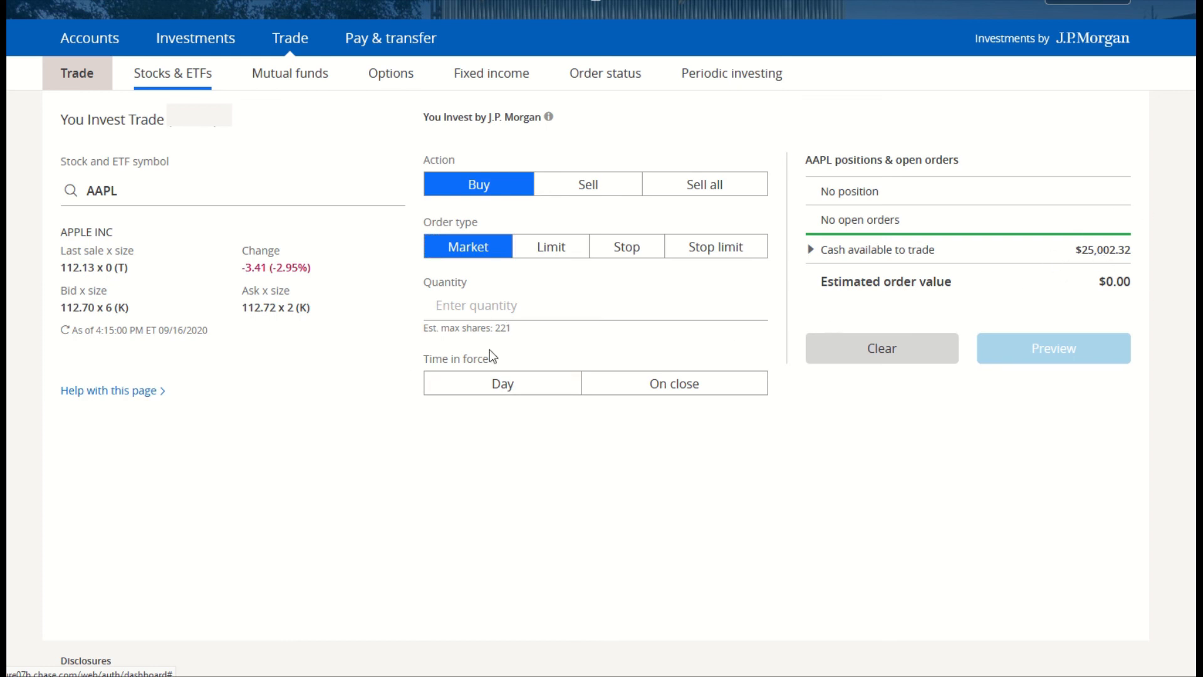
{"action": "left_click", "coordinate": [496, 310]}
{"action": "type", "text": "1"}
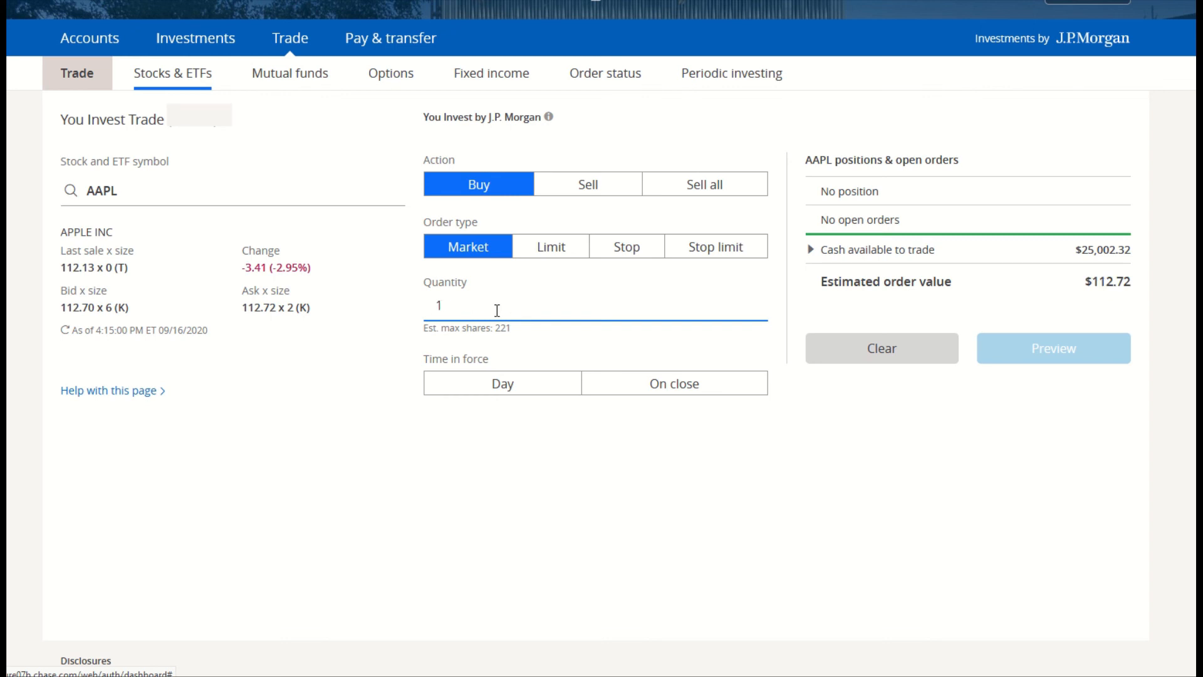
{"action": "left_click", "coordinate": [493, 475]}
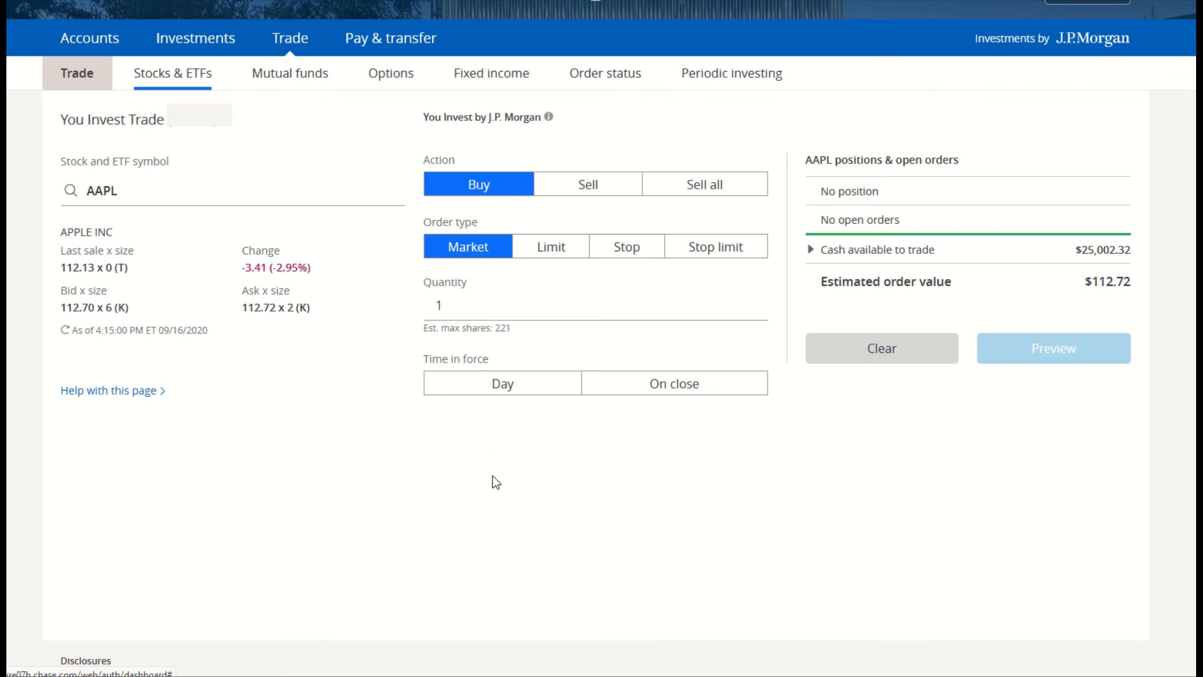
{"action": "left_click", "coordinate": [500, 384]}
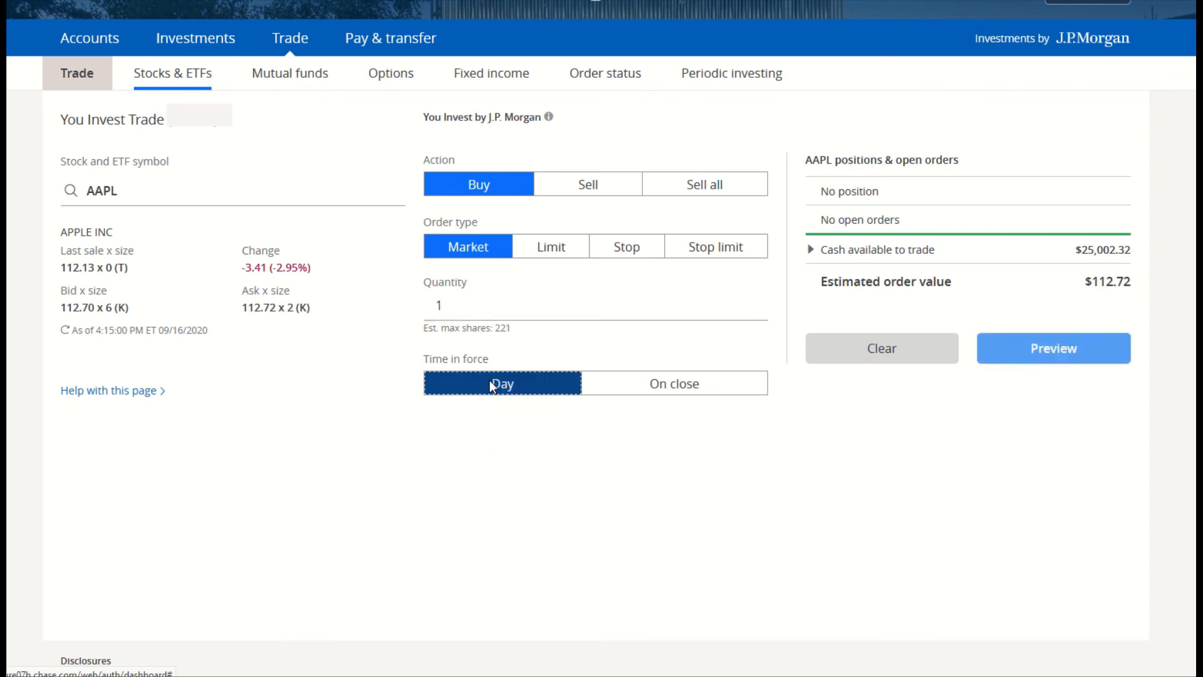
{"action": "left_click", "coordinate": [1058, 358]}
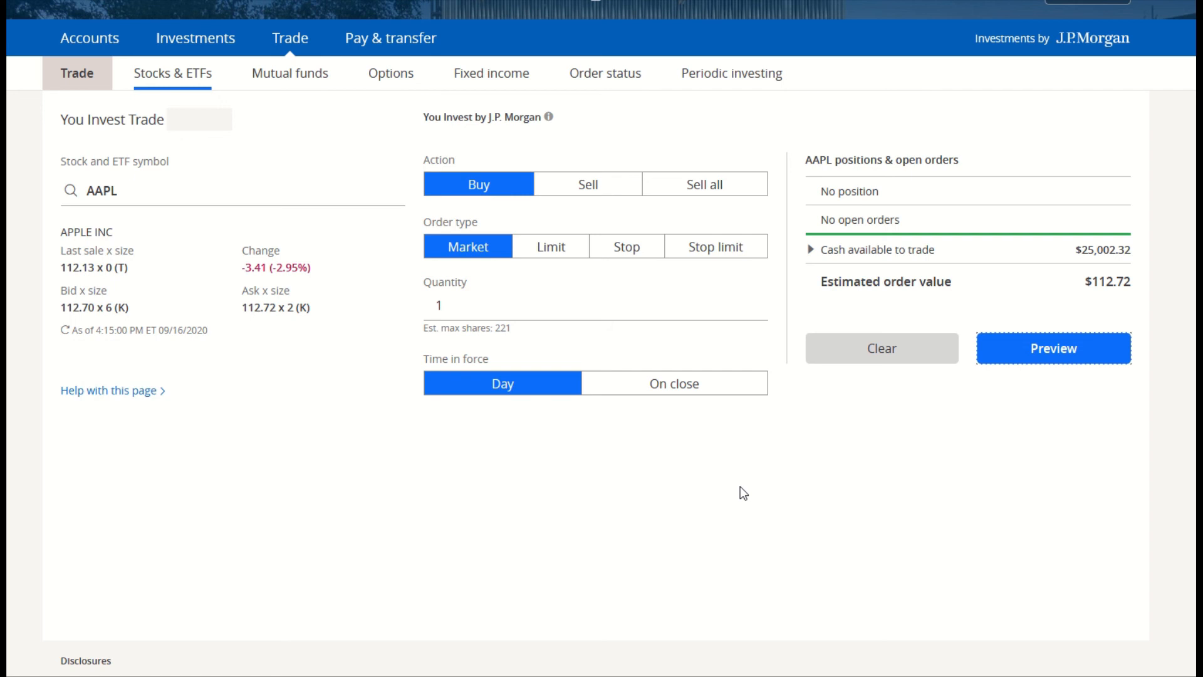
Step: Start an options order with QQQ (Invesco QQQ Trust) as the underlying symbol
{"action": "left_click", "coordinate": [391, 75]}
{"action": "left_click", "coordinate": [132, 194]}
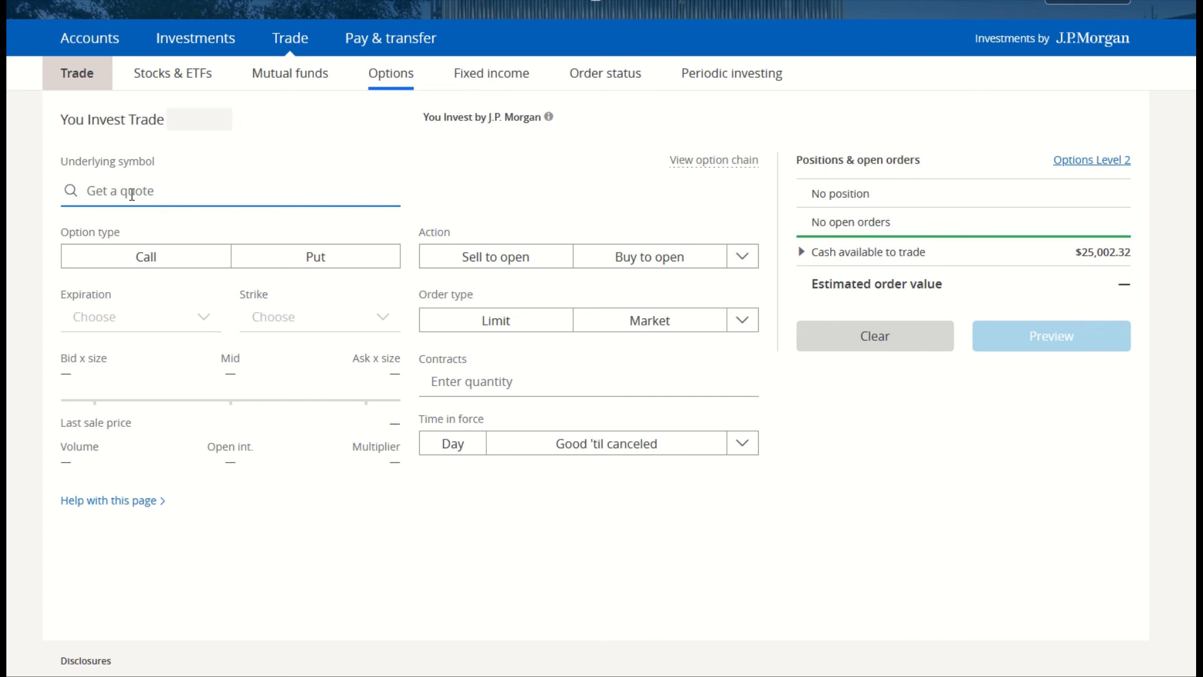
{"action": "type", "text": "T"}
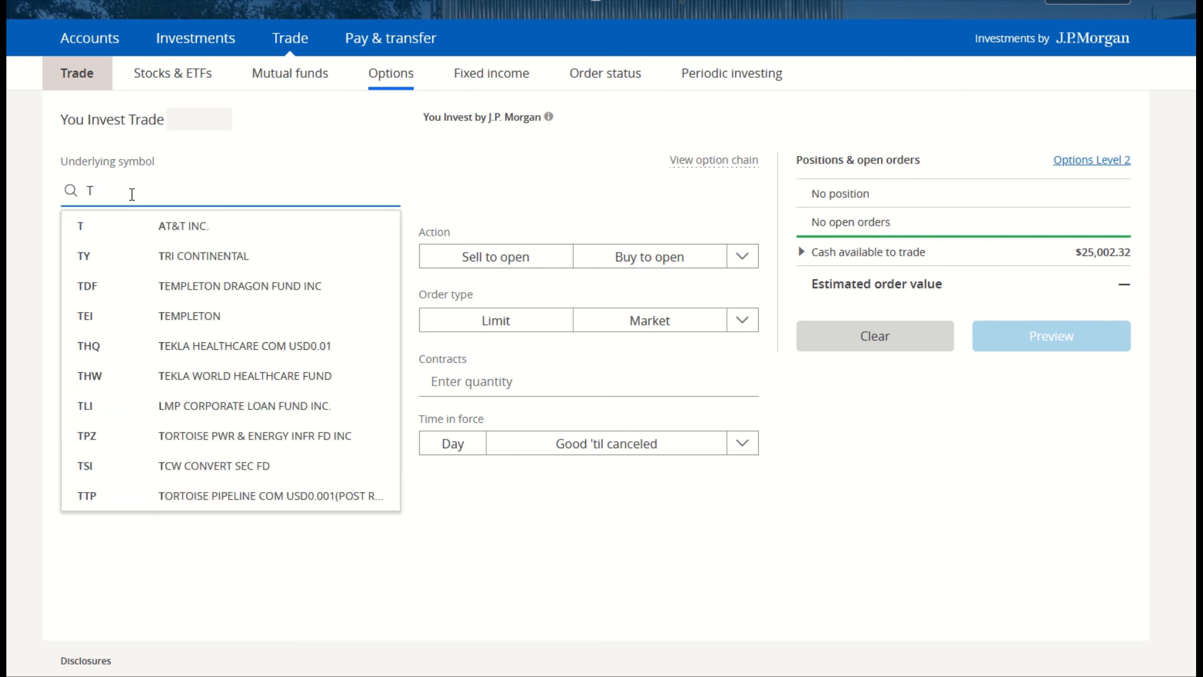
{"action": "double_click", "coordinate": [81, 197]}
{"action": "type", "text": "QQQ"}
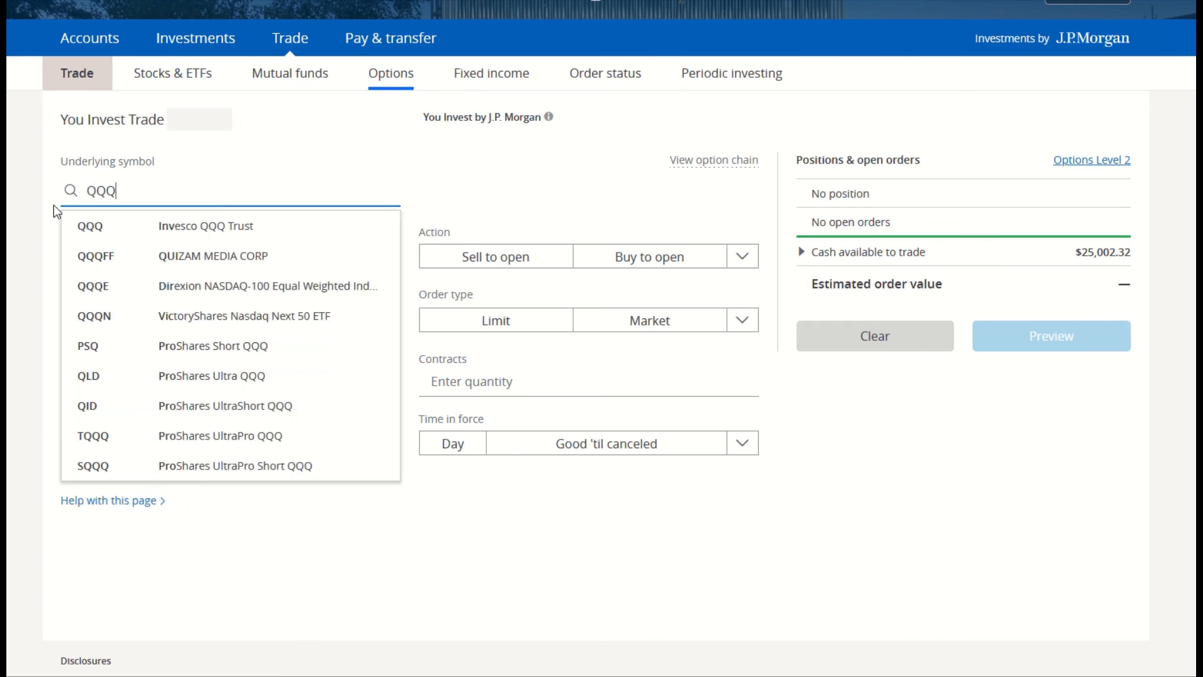
{"action": "left_click", "coordinate": [123, 233]}
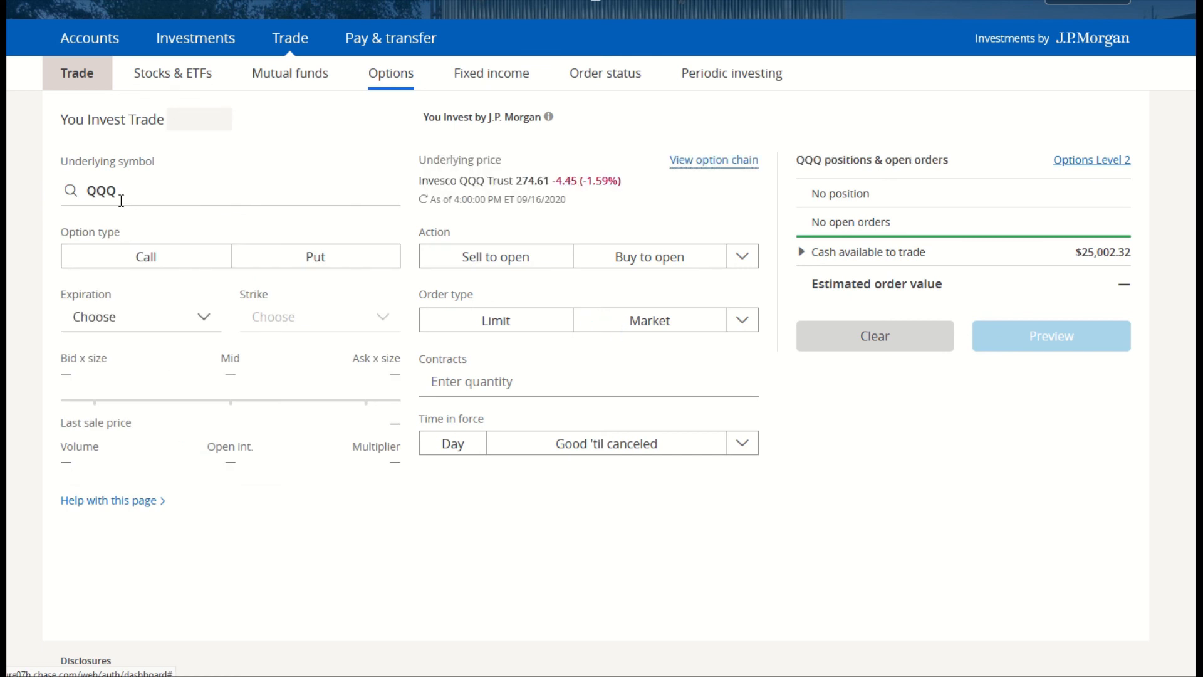
Step: Define the QQQ option as a put expiring 01/15/21 with a 250.00 strike
{"action": "left_click", "coordinate": [276, 258]}
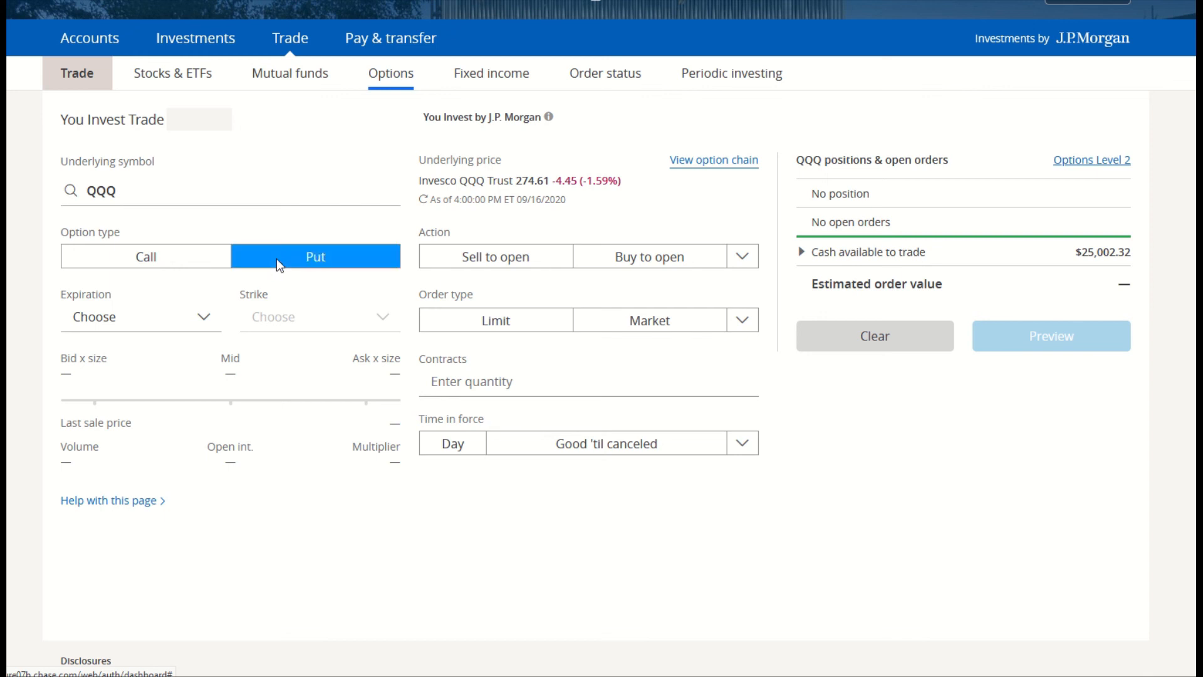
{"action": "left_click", "coordinate": [96, 320]}
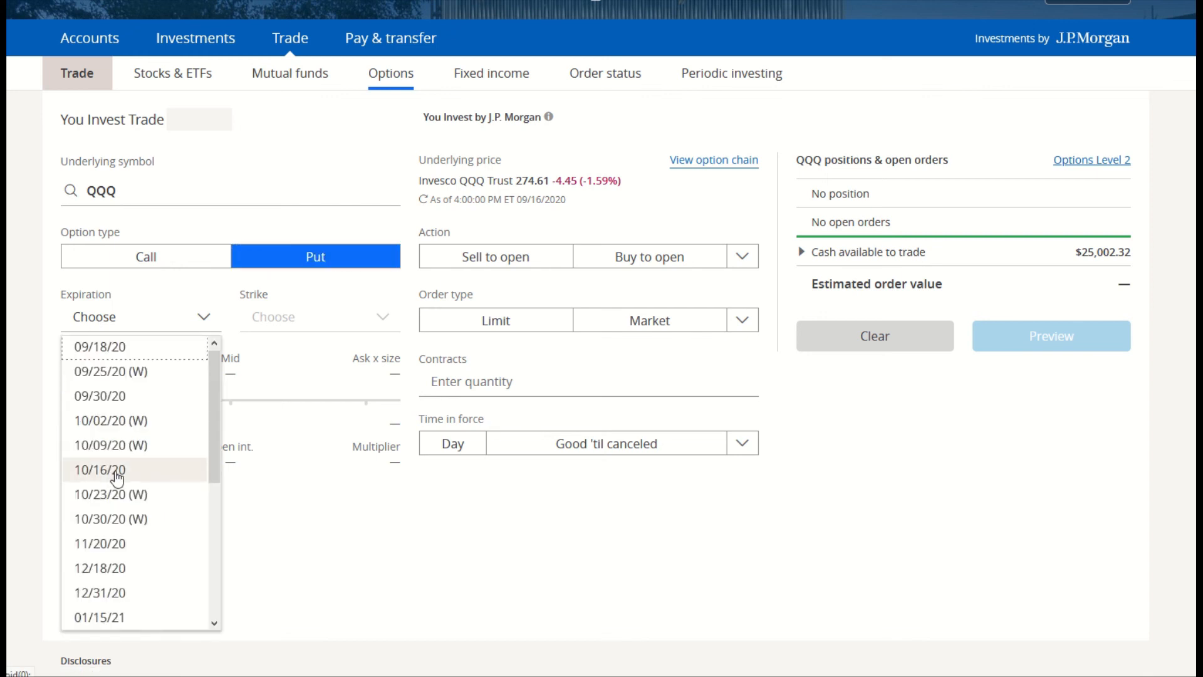
{"action": "left_click", "coordinate": [100, 617]}
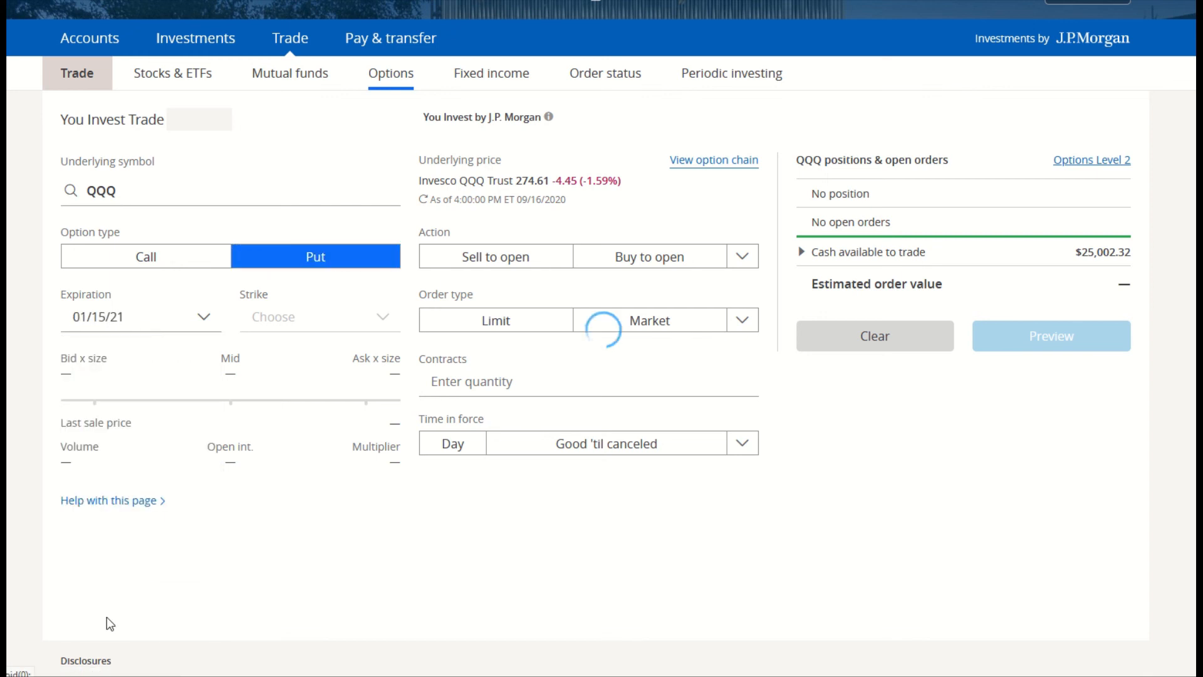
{"action": "left_click", "coordinate": [288, 321]}
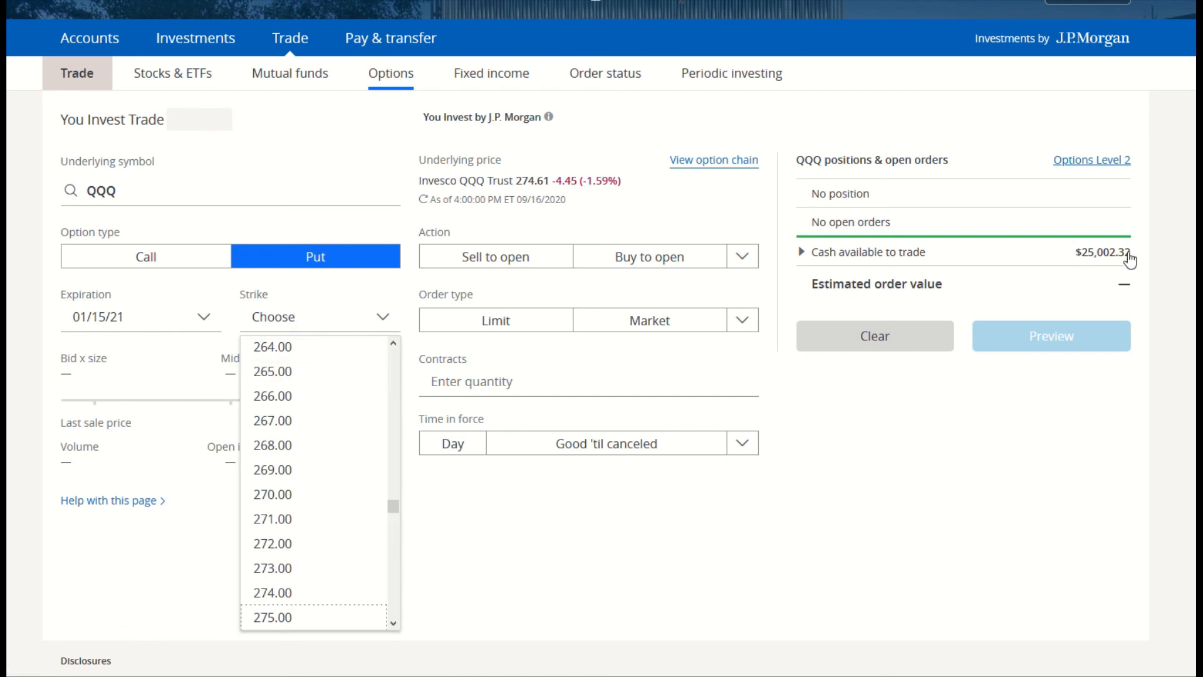
{"action": "scroll", "coordinate": [336, 405], "scroll_direction": "up", "scroll_amount": 2}
{"action": "scroll", "coordinate": [336, 402], "scroll_direction": "up", "scroll_amount": 4}
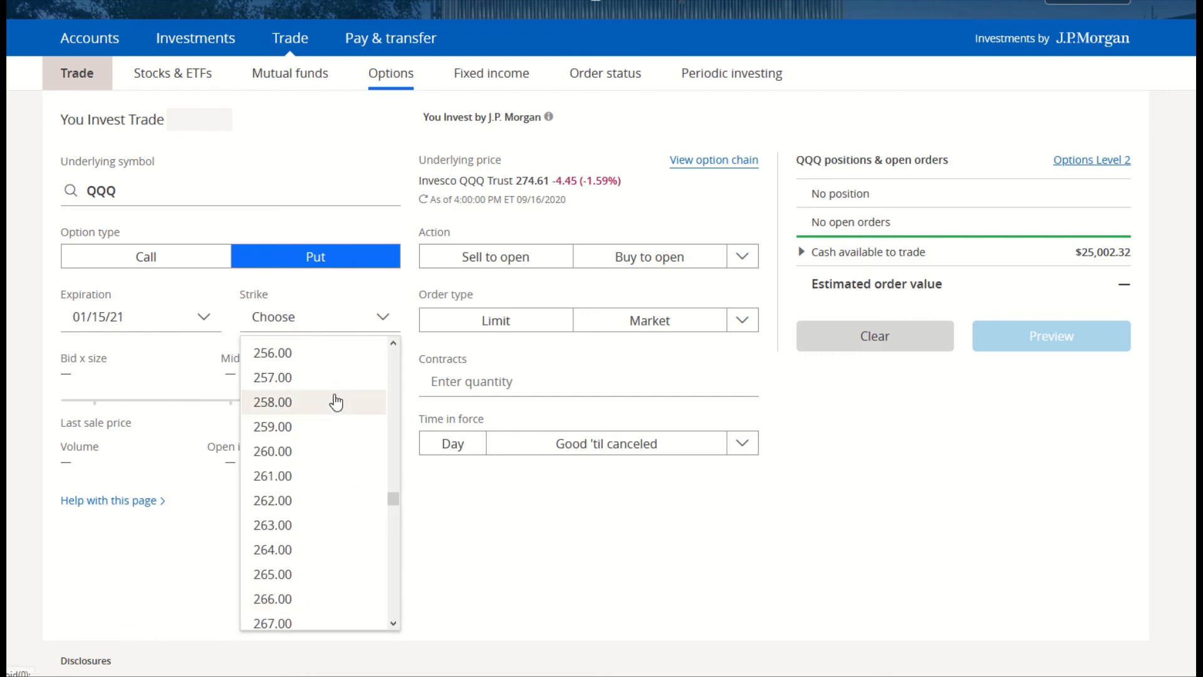
{"action": "left_click", "coordinate": [282, 411]}
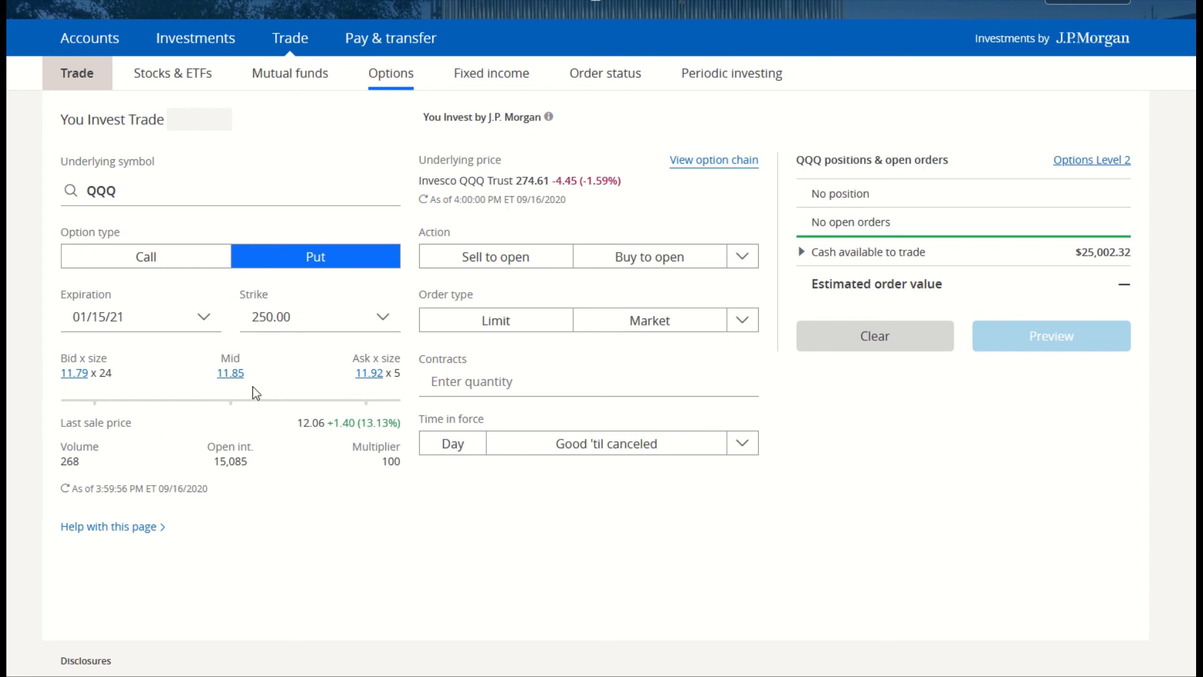
Step: Set the QQQ put order to sell to open 1 contract at the 11.85 mid-price limit, good 'til canceled, and preview it
{"action": "left_click", "coordinate": [232, 375]}
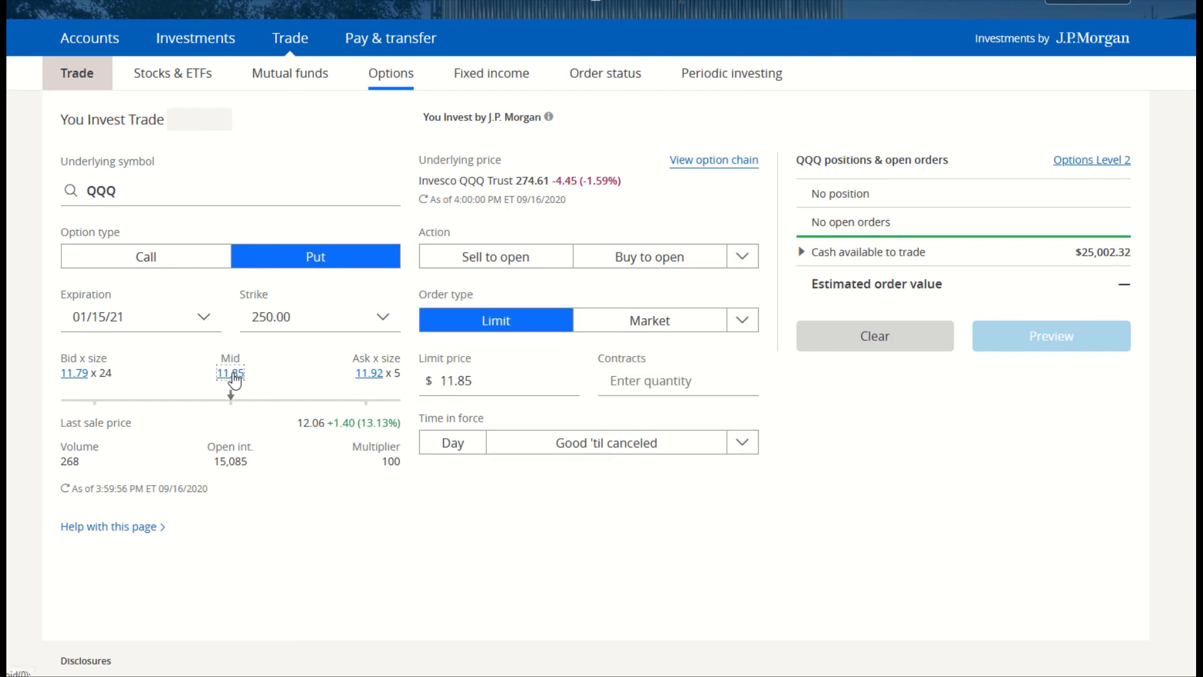
{"action": "left_click", "coordinate": [525, 263]}
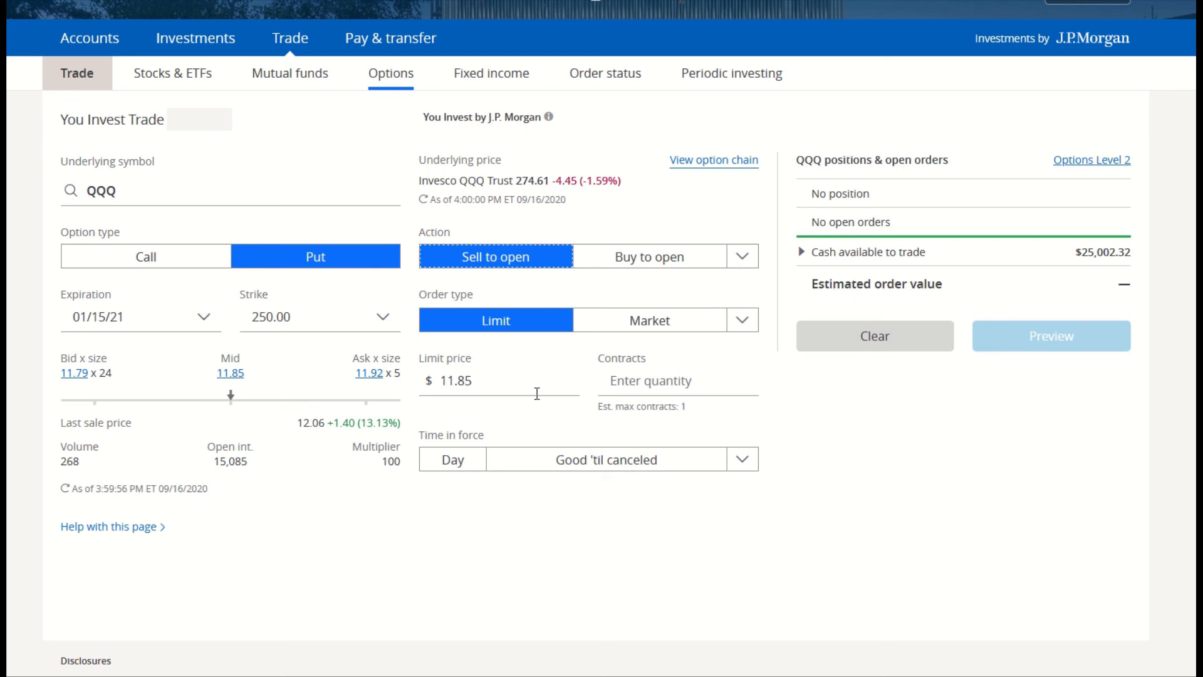
{"action": "left_click", "coordinate": [640, 382]}
{"action": "type", "text": "1"}
{"action": "left_click", "coordinate": [531, 464]}
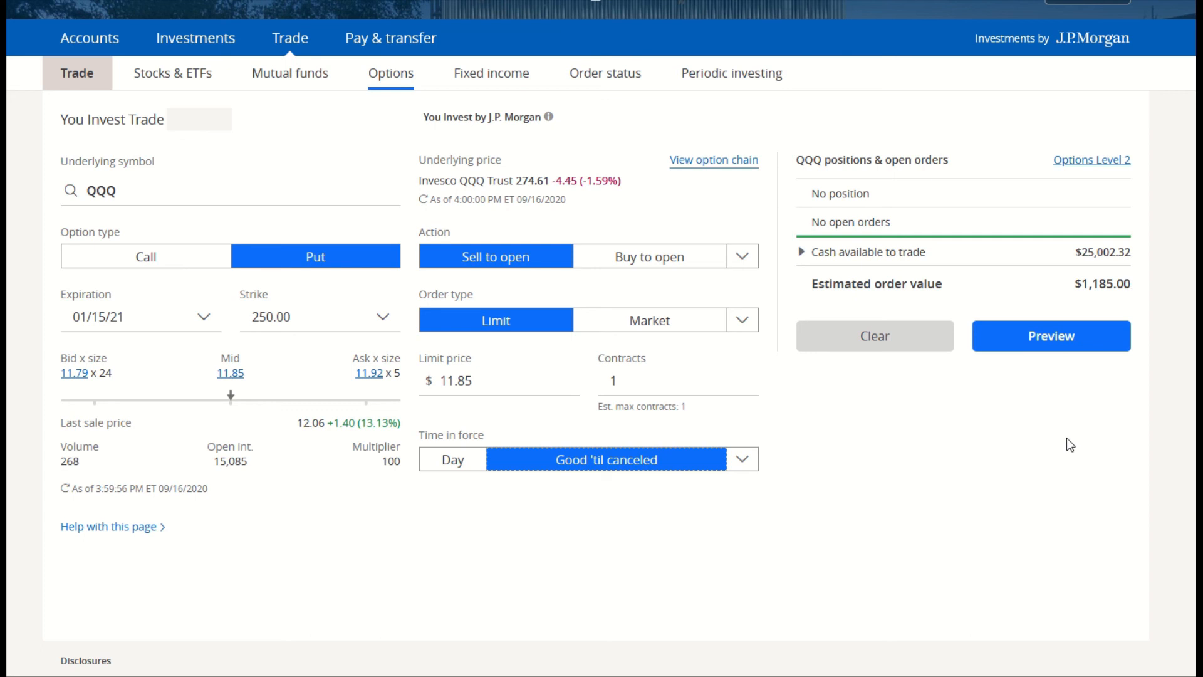
{"action": "left_click", "coordinate": [1059, 351]}
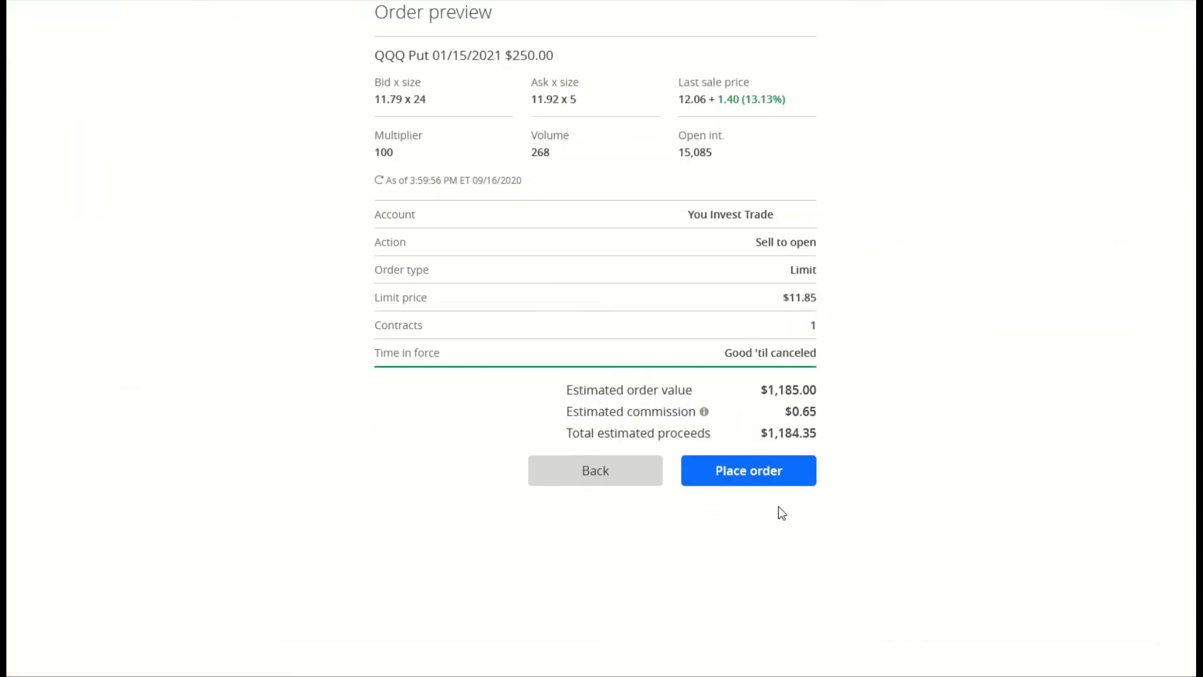